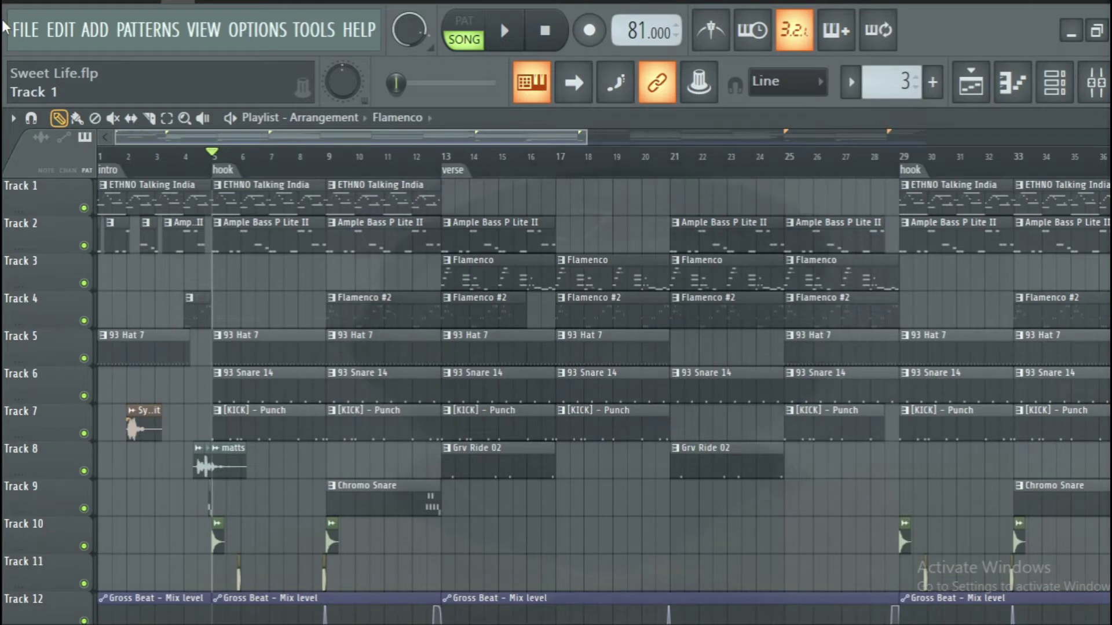
Open the ETHNO Talking India pattern from Track 1, play its melody in the piano roll, and return to the playlist.
double_click(223, 199)
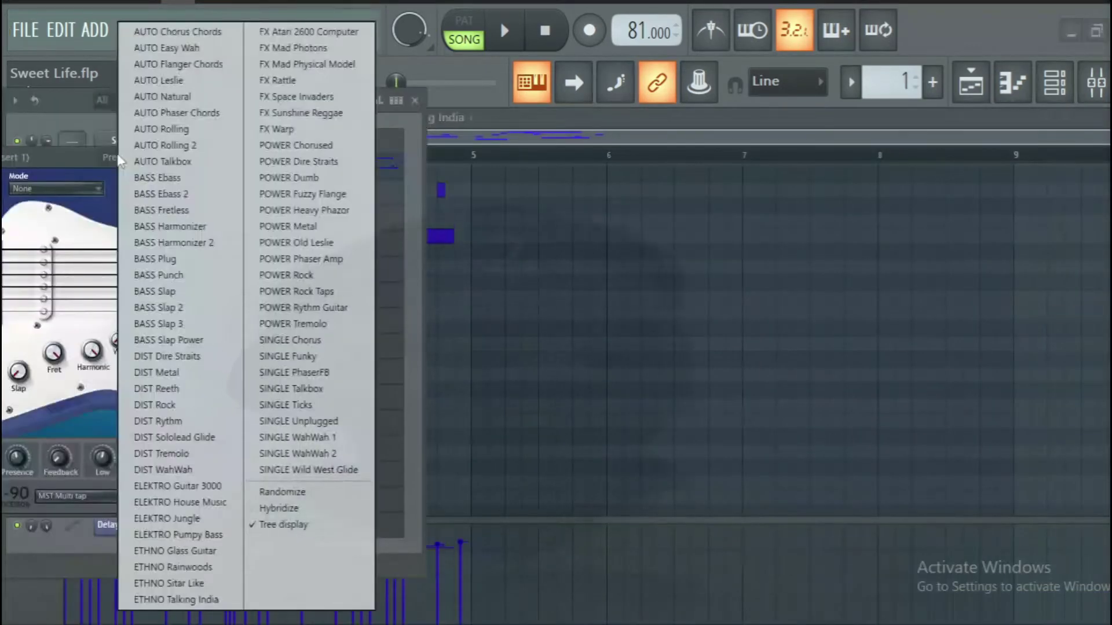
left_click(52, 158)
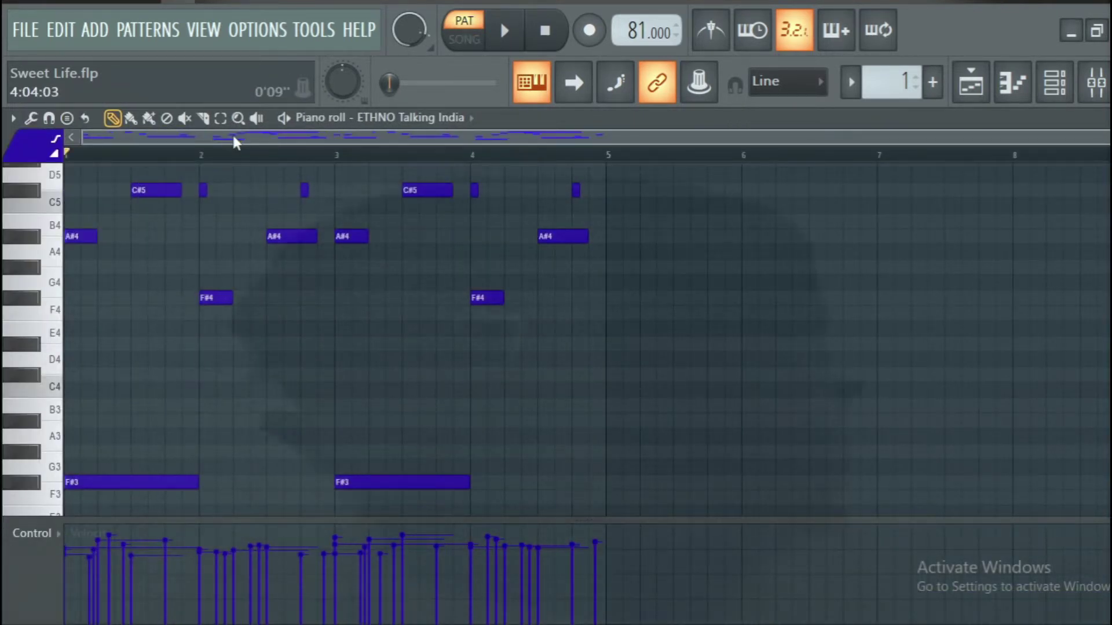
key("space")
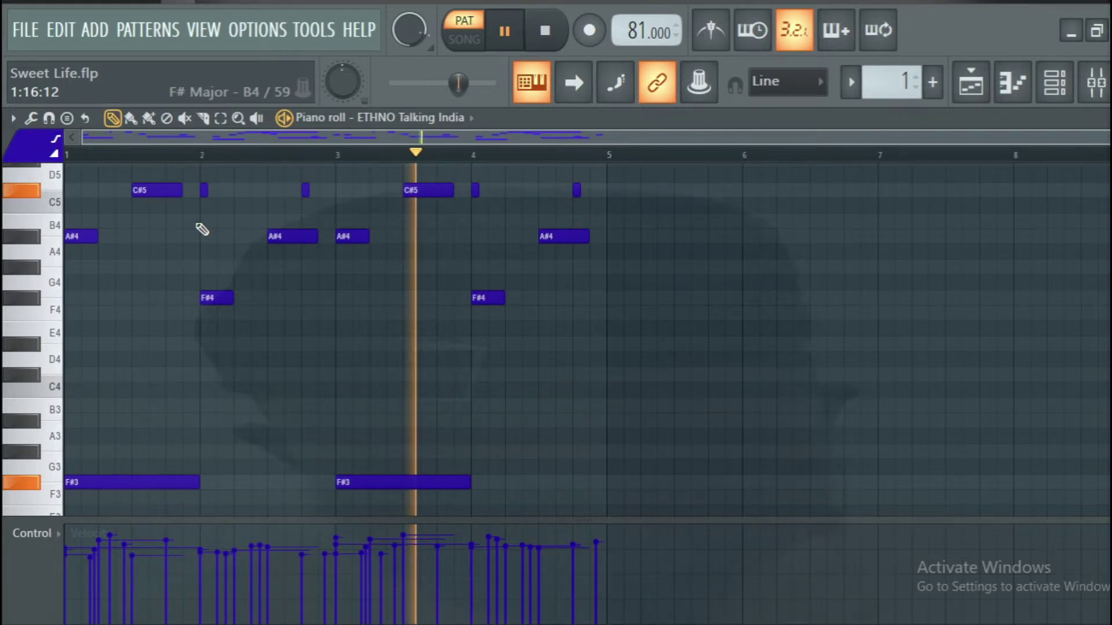
key("space")
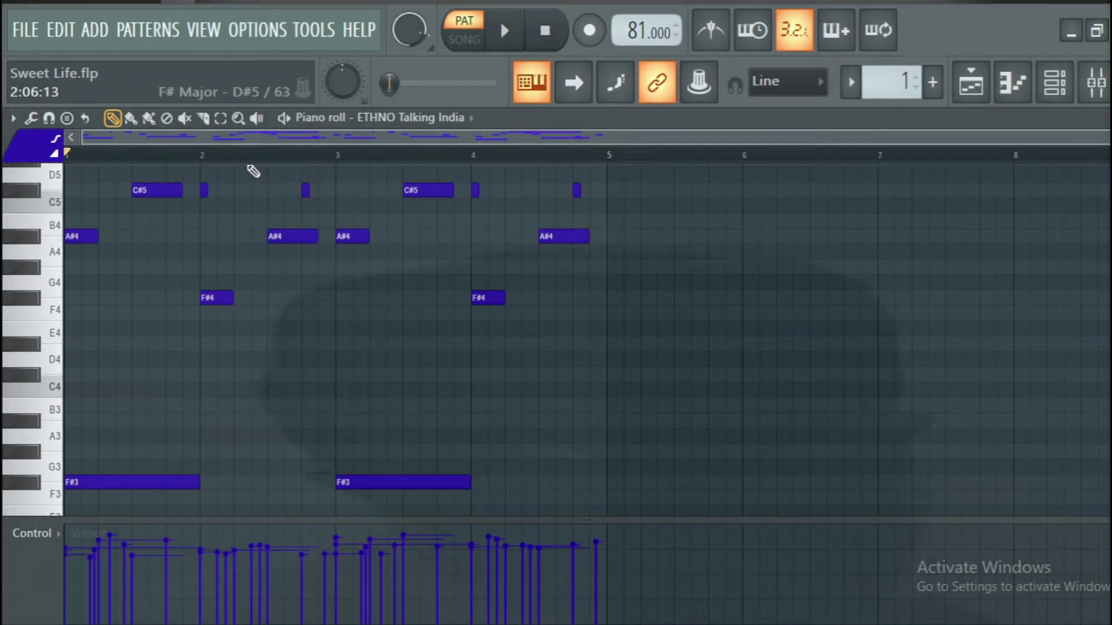
key("F5")
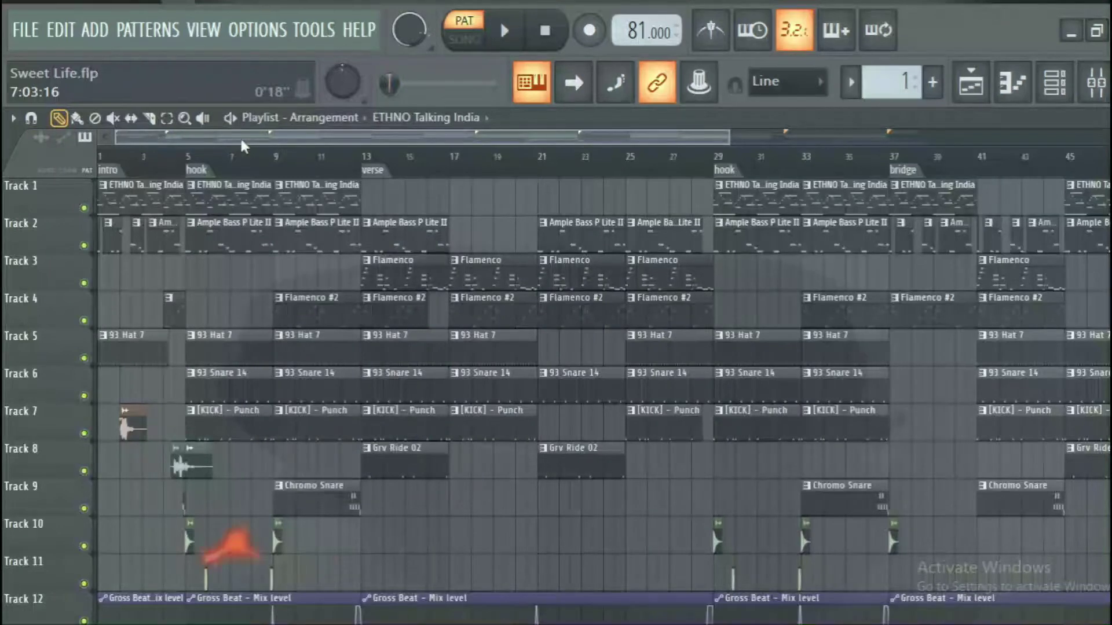
From the verse at bar 13, open the Flamenco pattern on Track 3, inspect its instrument, and play the part.
scroll(240, 137, "right", 3)
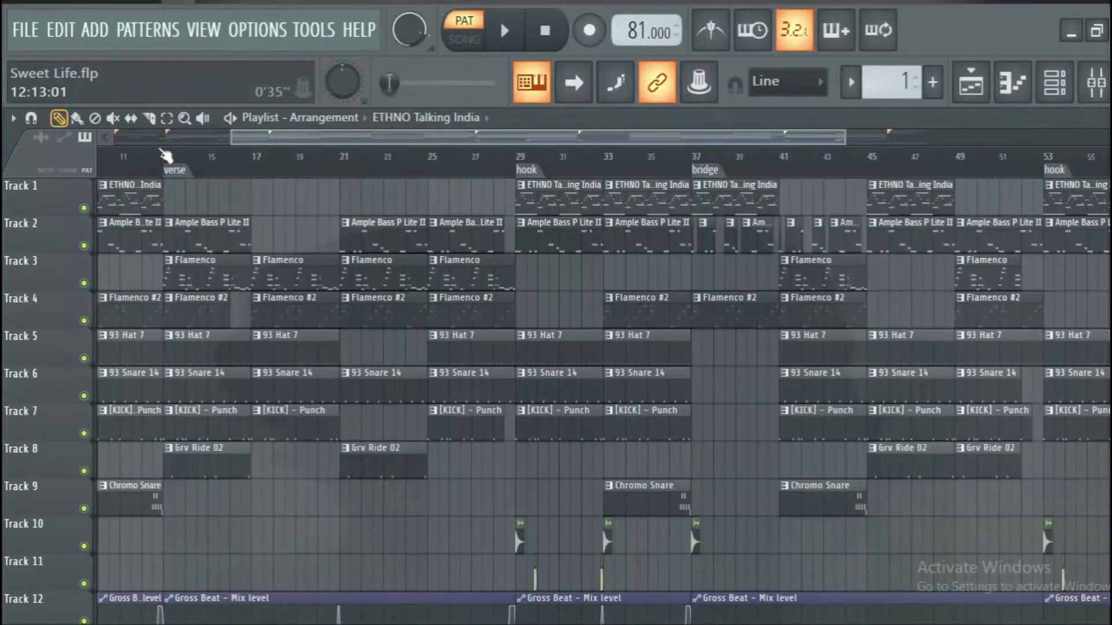
key("l")
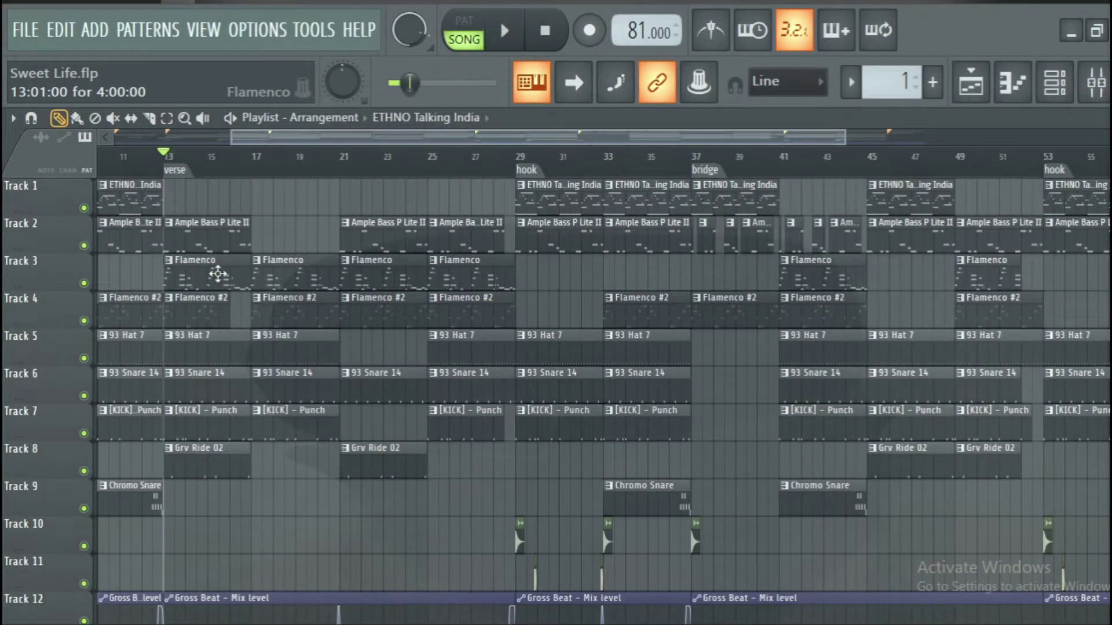
double_click(217, 274)
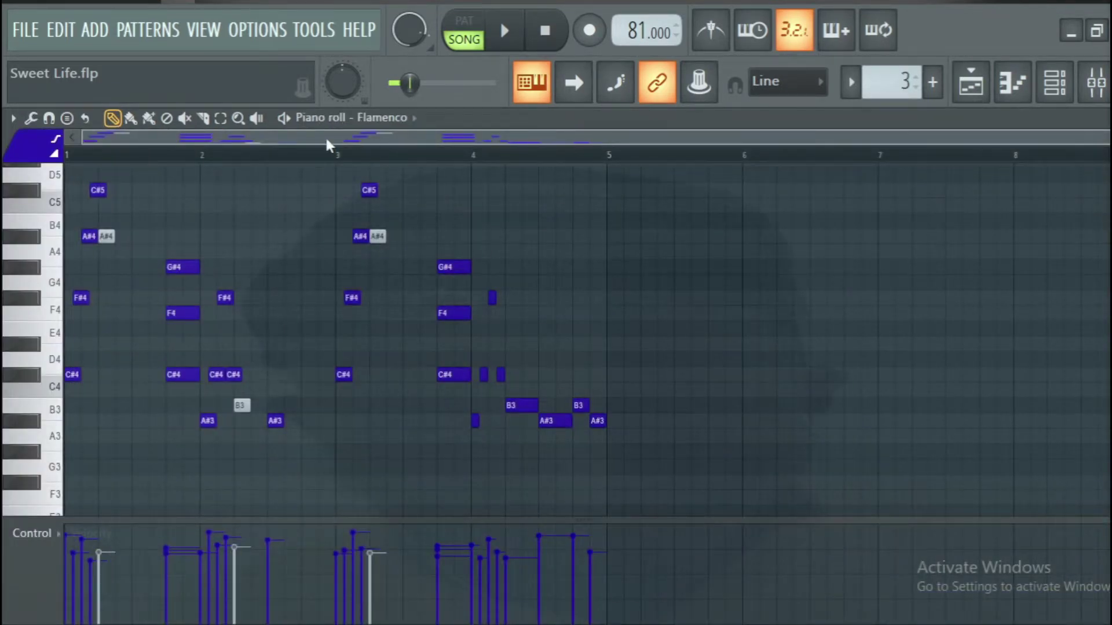
key("F6")
left_click(156, 294)
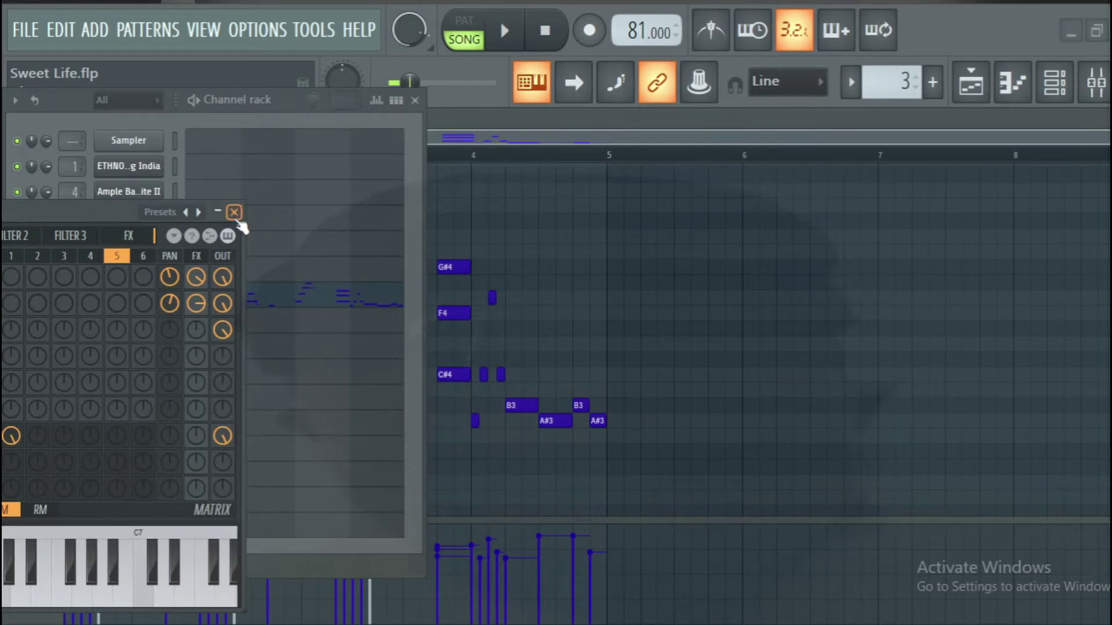
key("space")
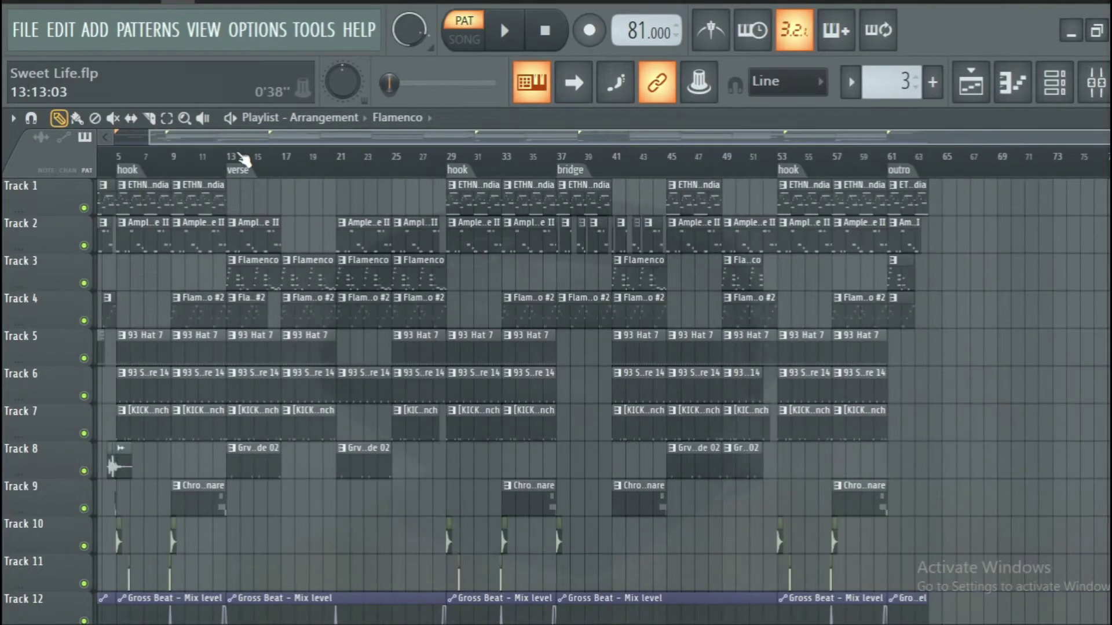
Set the playhead to the verse at bar 13 and audition the Flamenco #2 part on Track 4.
left_click(241, 158)
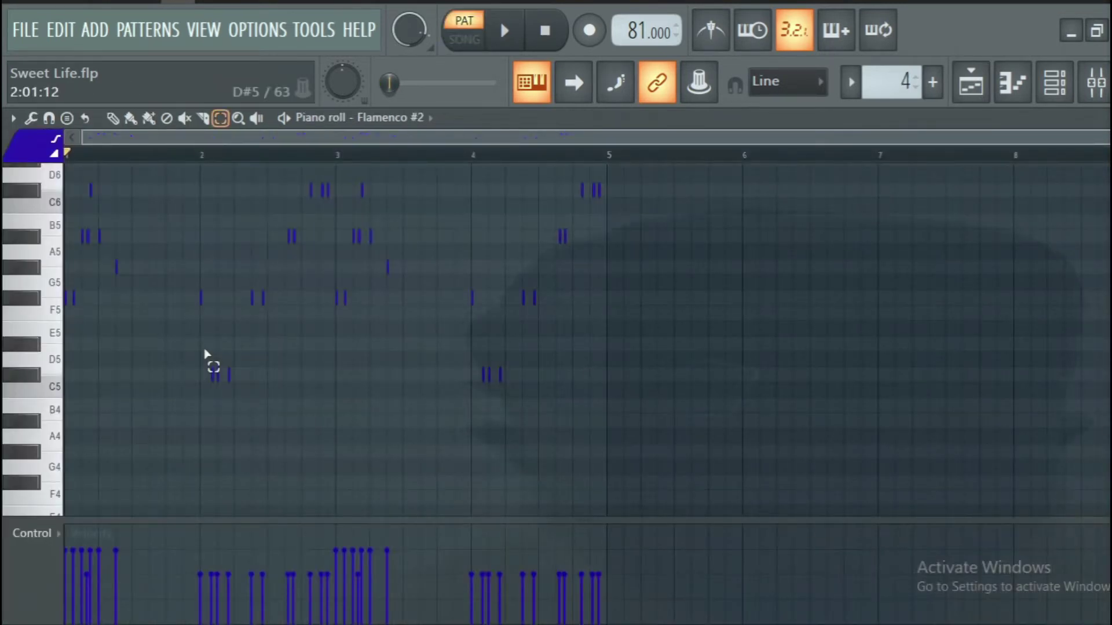
key("space")
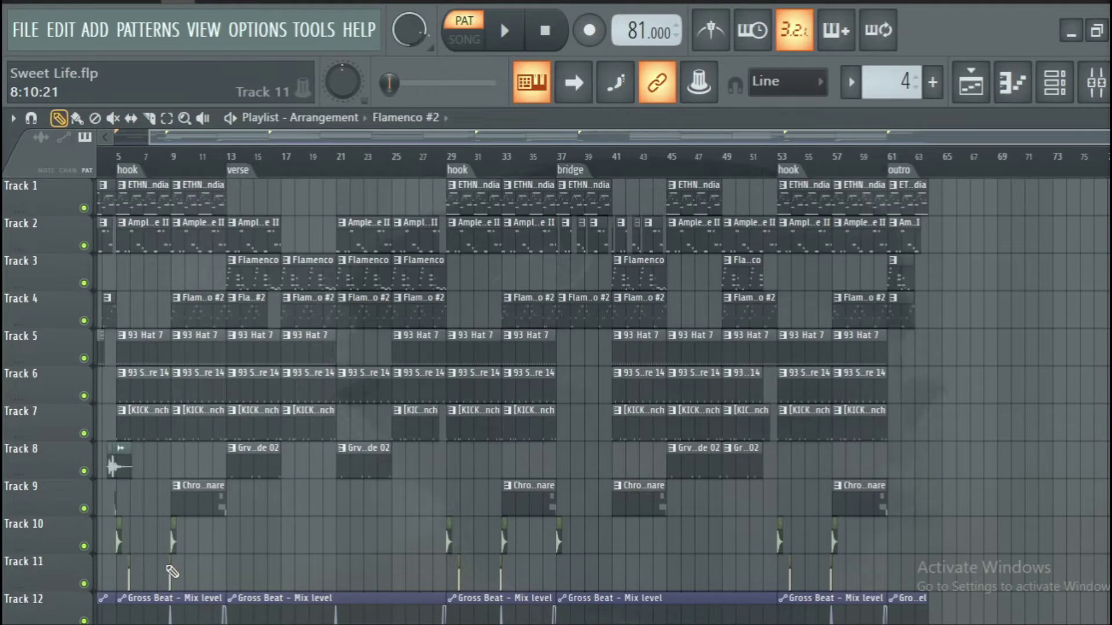
From the hook at bar 5, solo Track 2, play the Ample Bass P Lite II line in the piano roll, and return to the playlist.
left_click(146, 168)
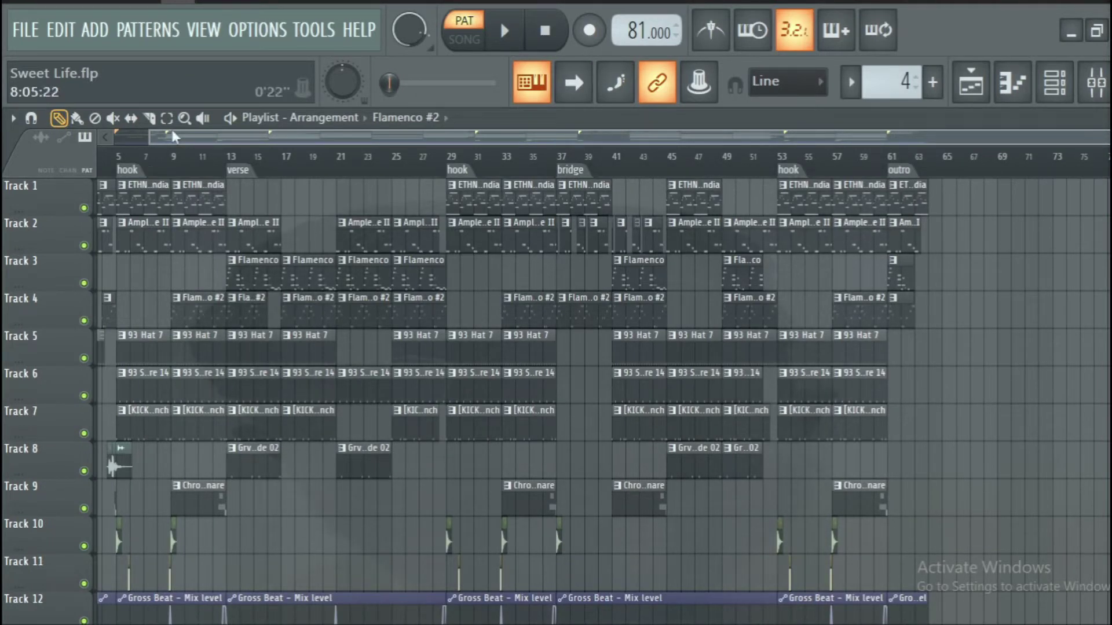
scroll(173, 136, "left", 2)
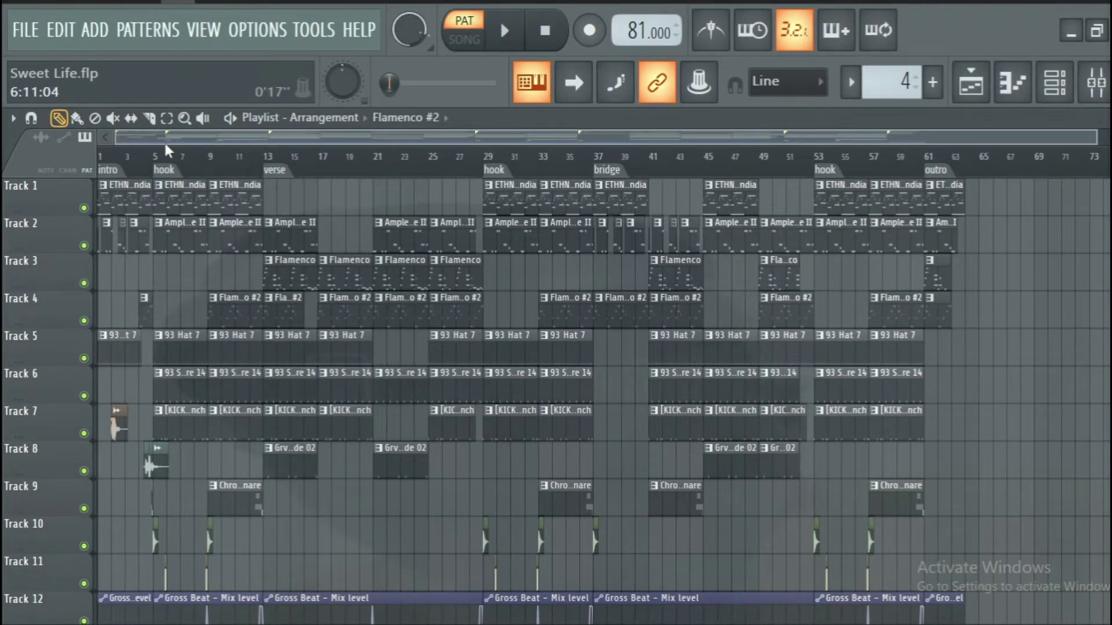
key("l")
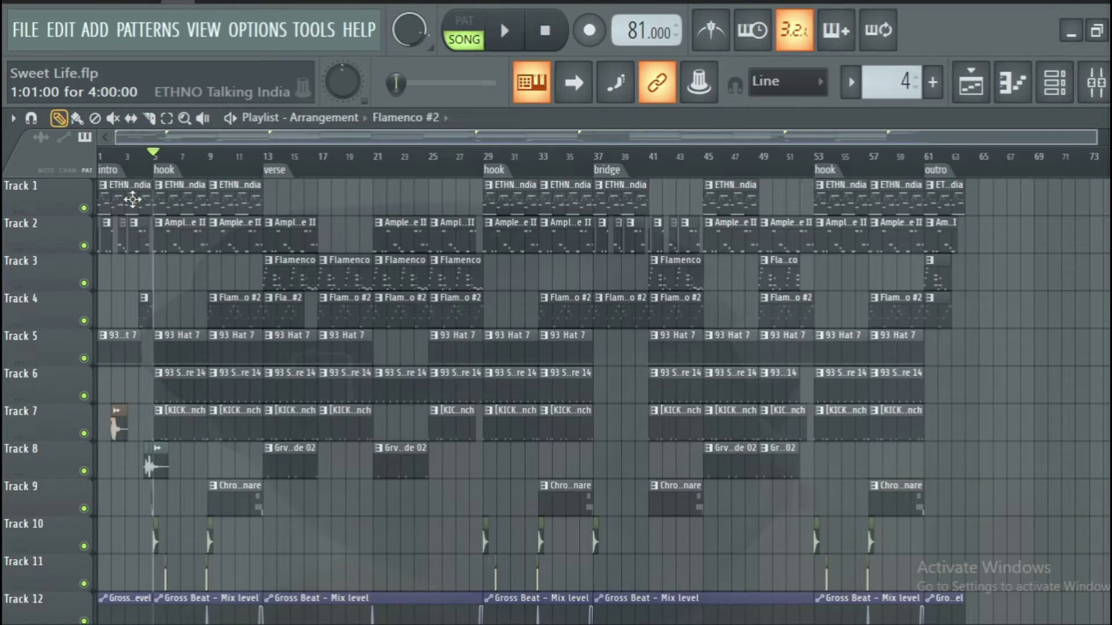
right_click(84, 246)
double_click(183, 242)
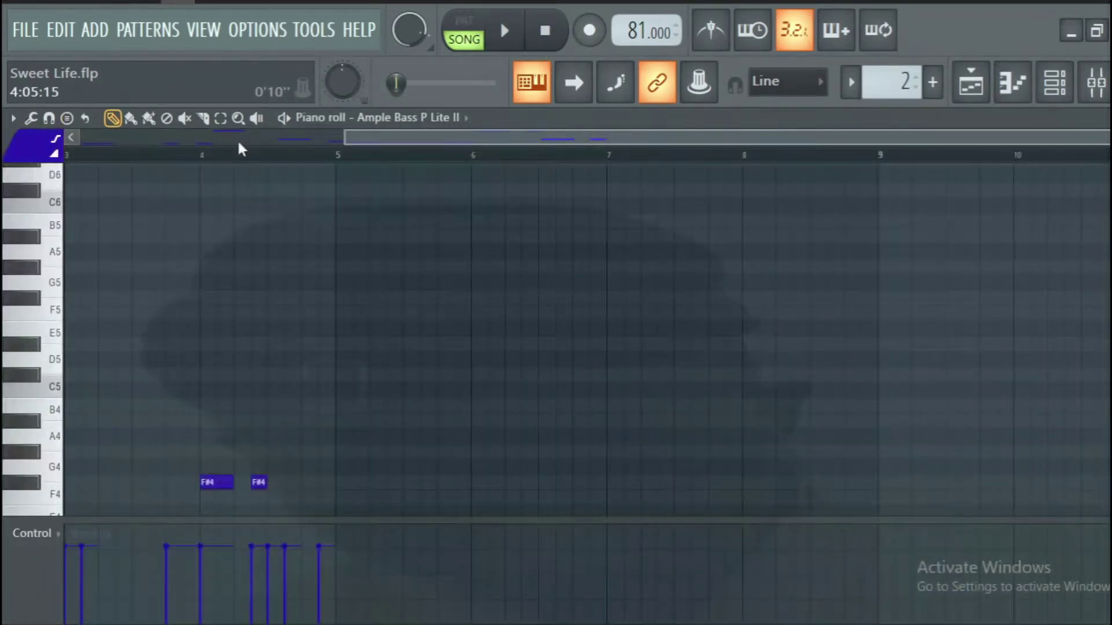
left_click(238, 143)
scroll(117, 438, "down", 5)
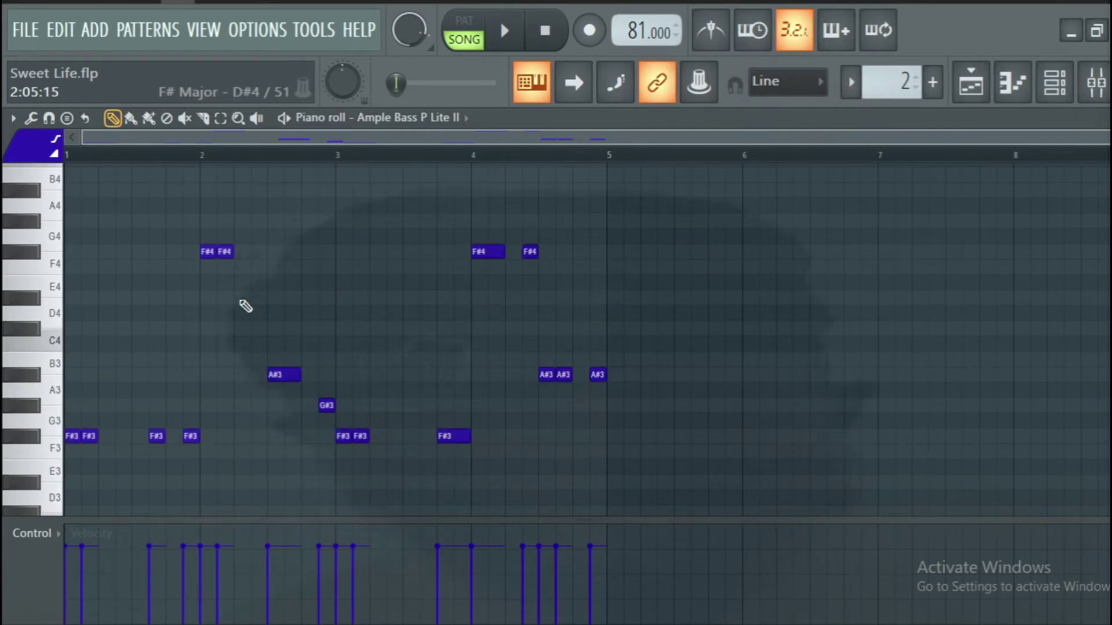
key("space")
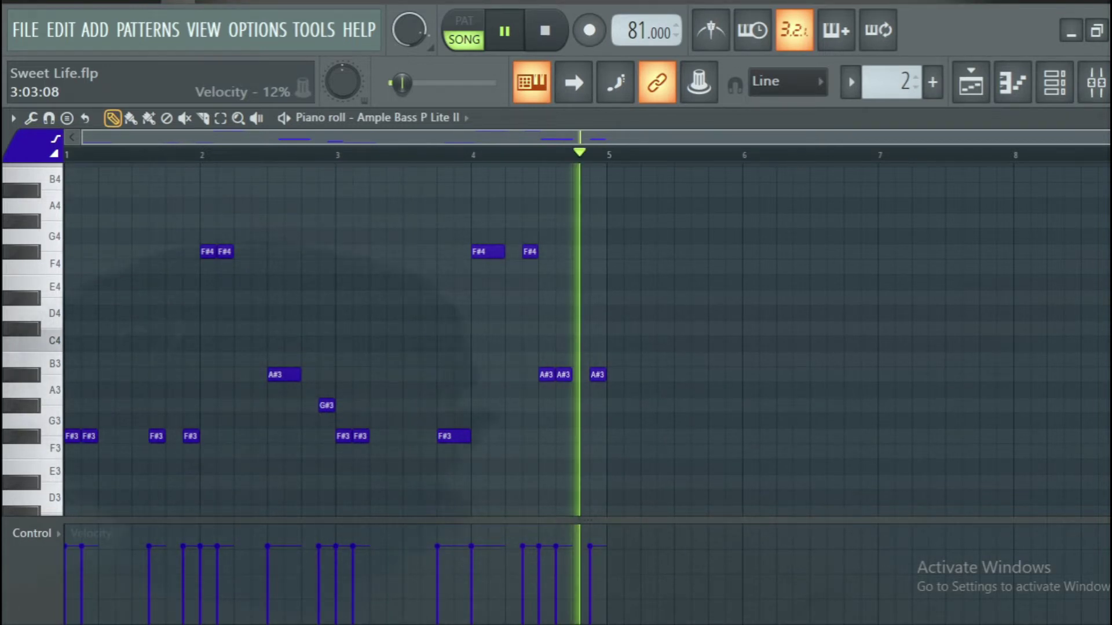
key("space")
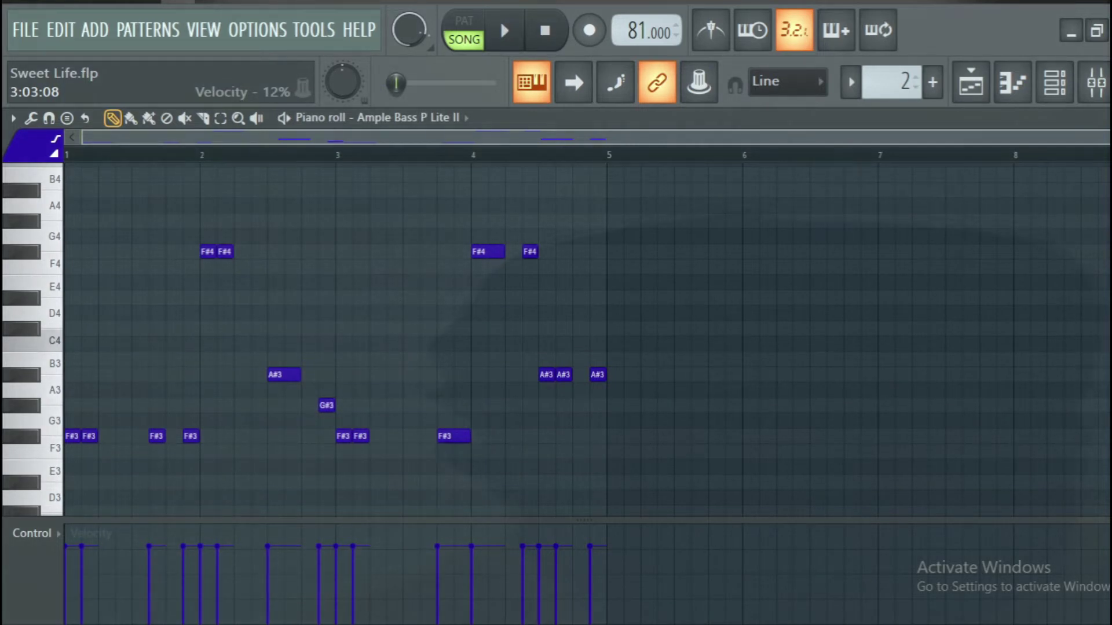
key("F5")
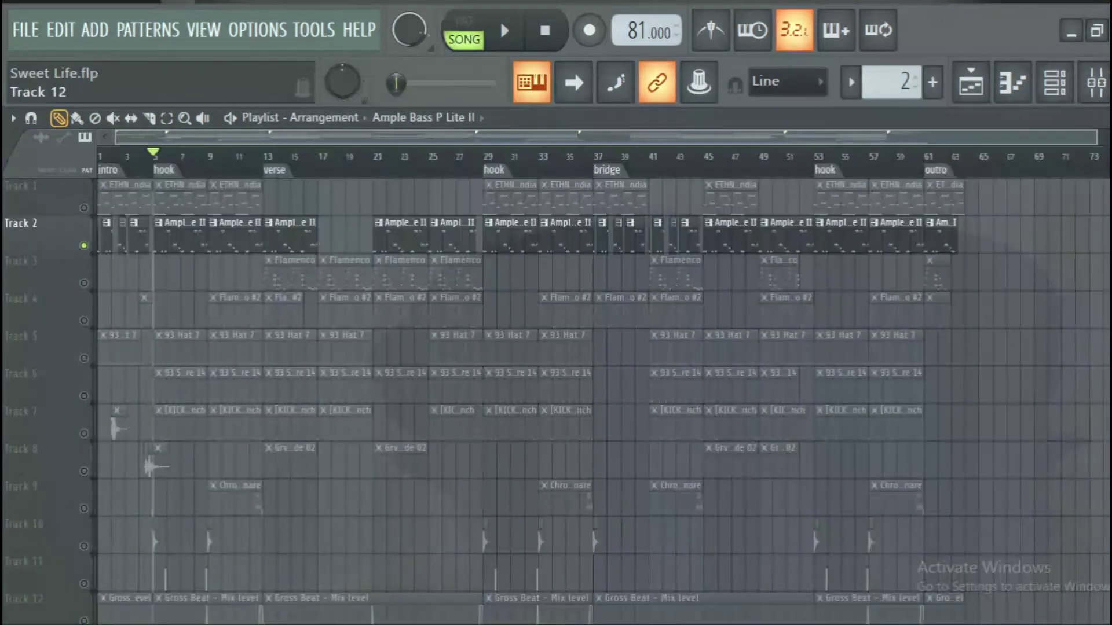
Solo Track 5, play the 93 Hat 7 pattern in the piano roll, and return to the playlist.
right_click(85, 358)
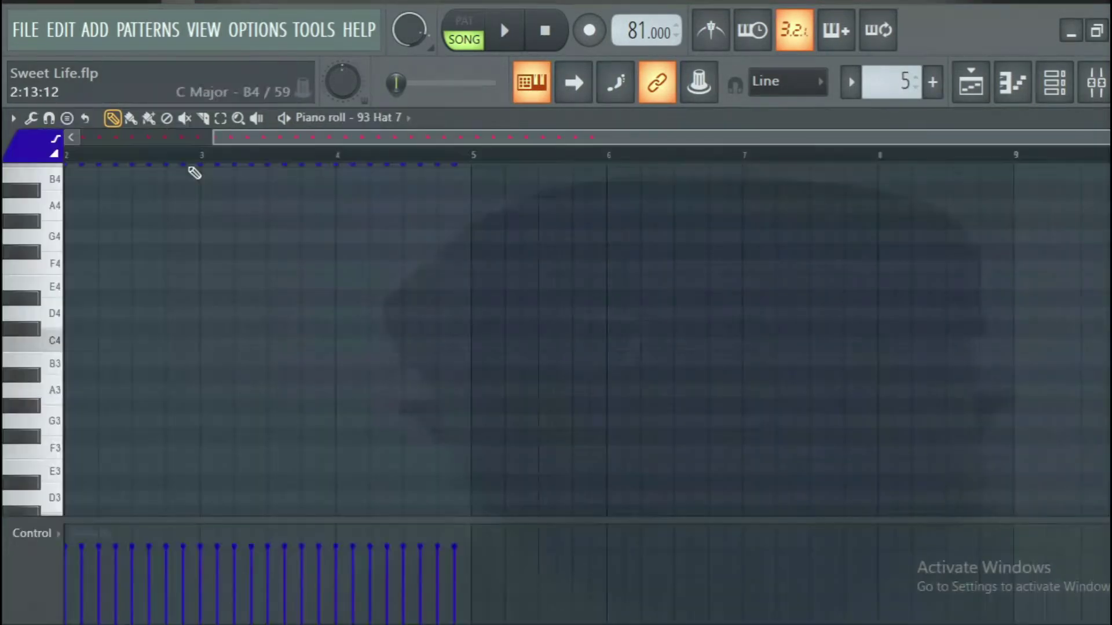
scroll(179, 251, "up", 3)
key("space")
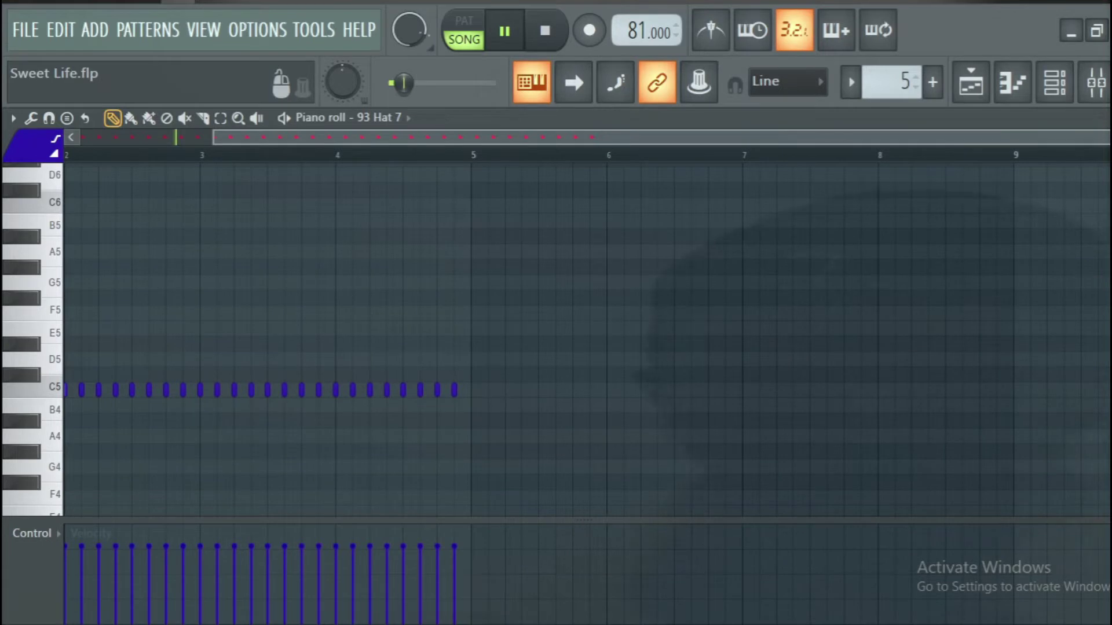
key("F5")
key("space")
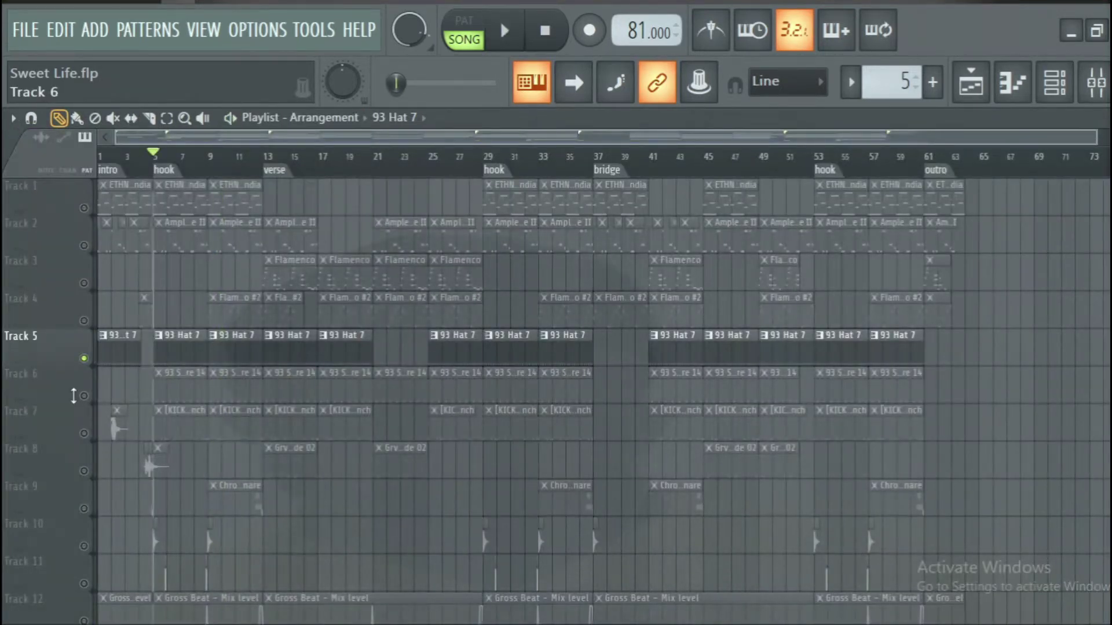
Open the 93 Snare 14 pattern from Track 6, play it in the piano roll, and return to the playlist.
left_click(180, 389)
double_click(180, 387)
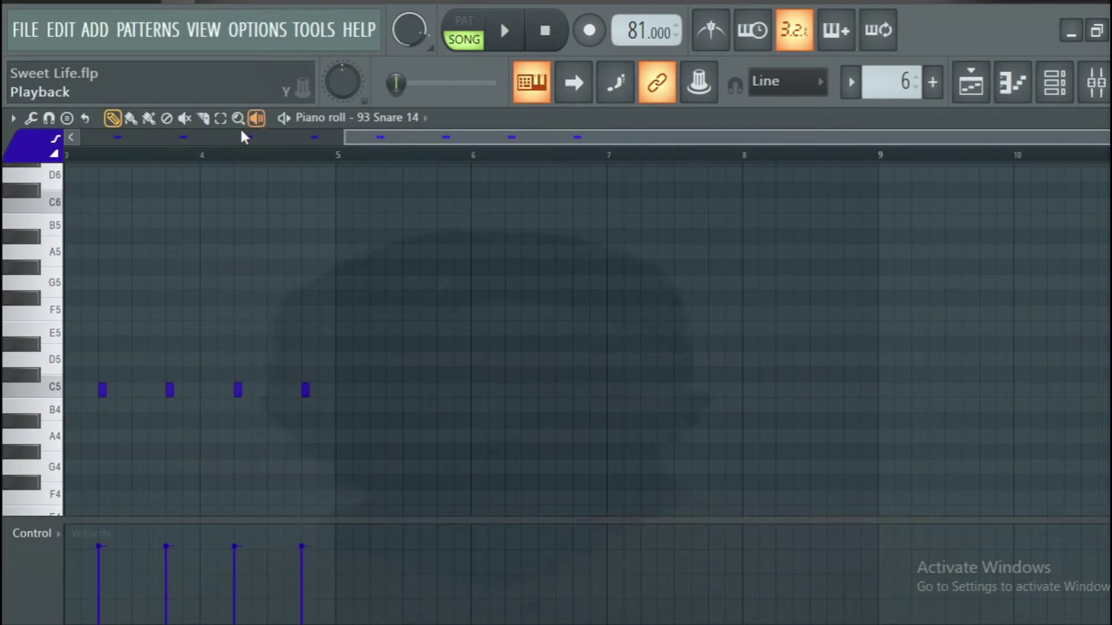
key("space")
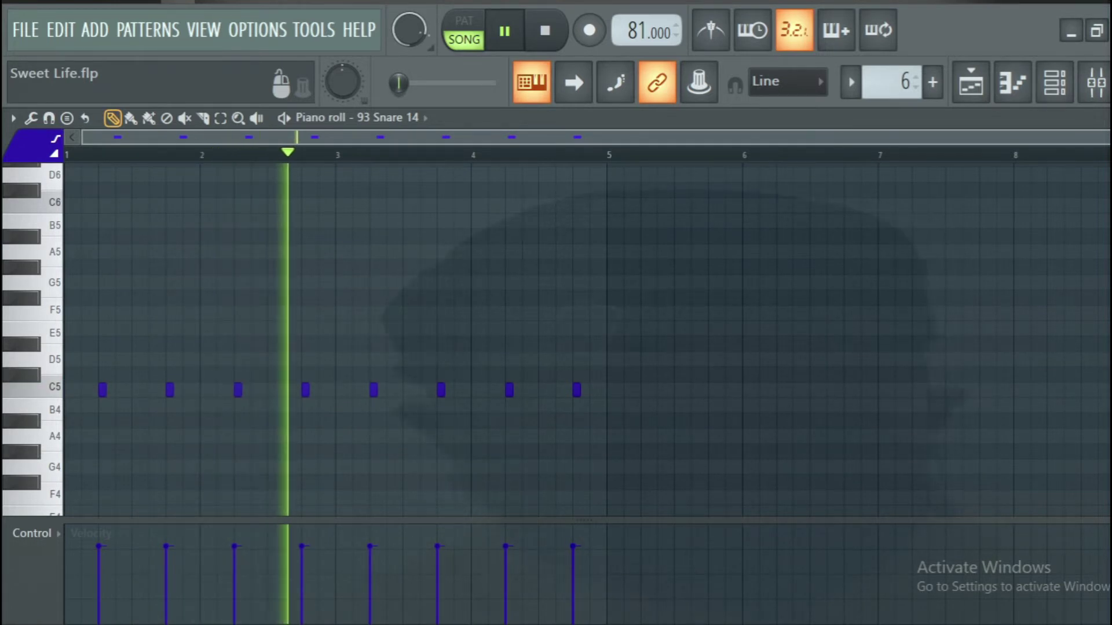
key("space")
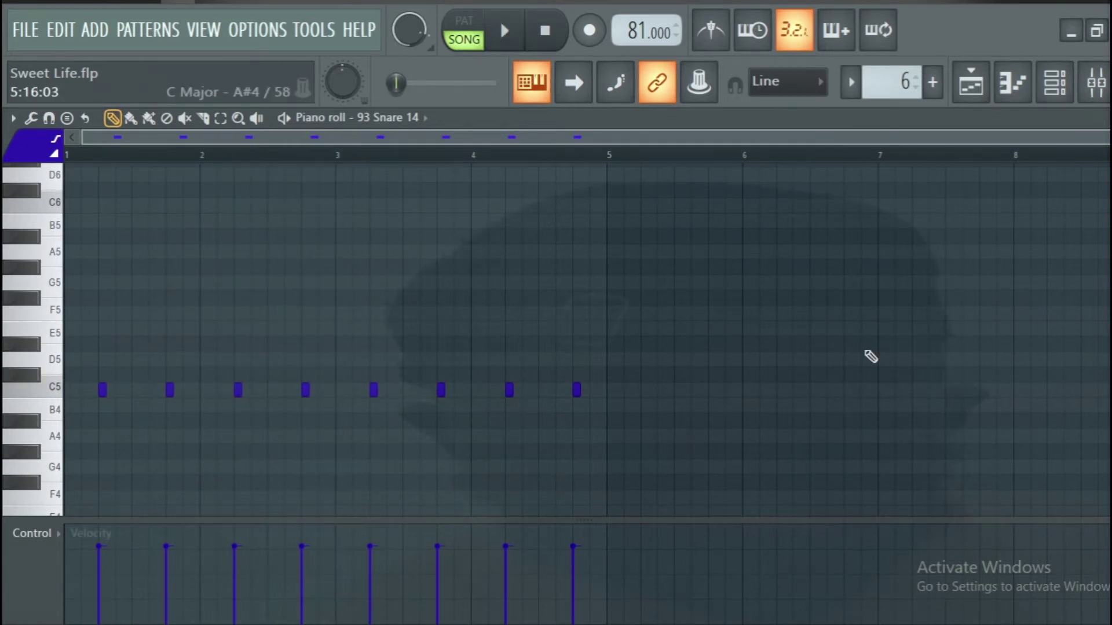
left_click(1011, 82)
Solo Track 7, play the [KICK] - Punch pattern in the piano roll, and return to the playlist.
right_click(86, 433)
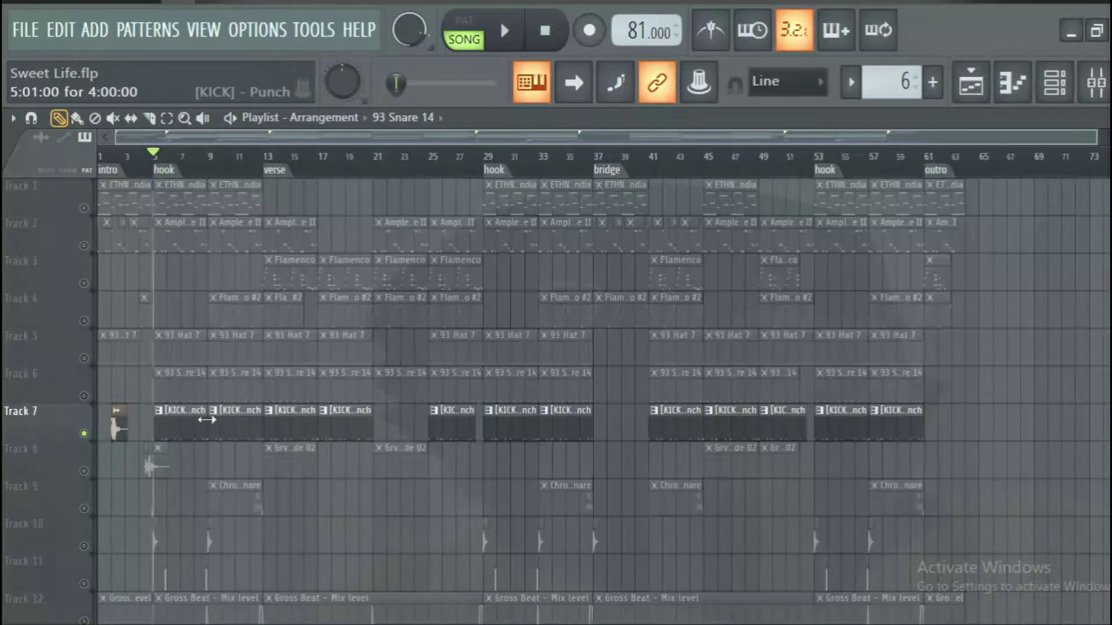
double_click(166, 428)
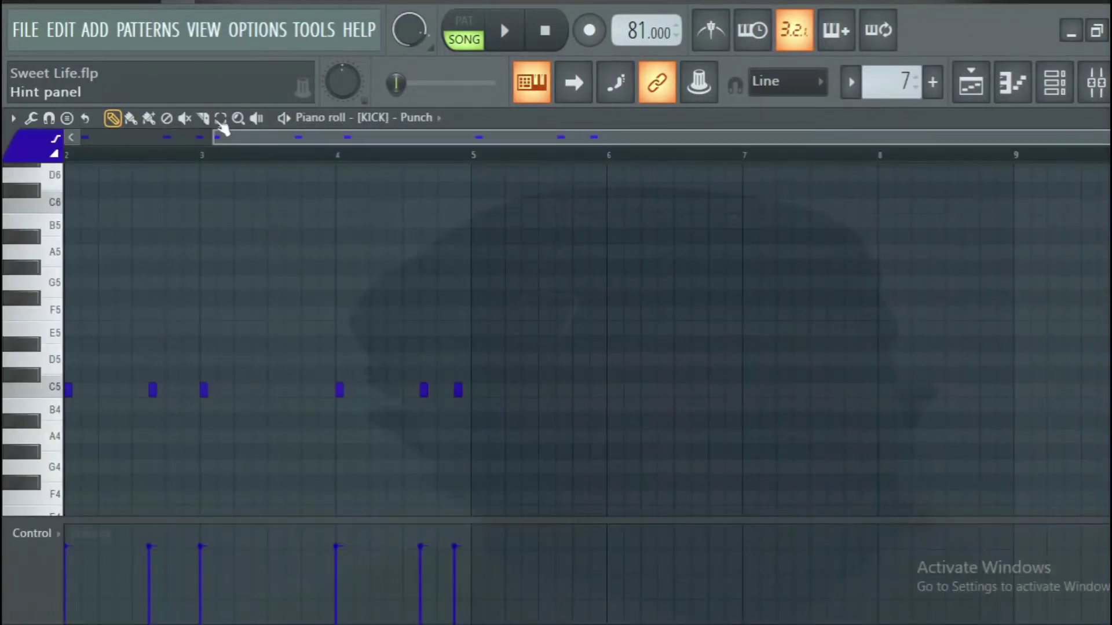
scroll(213, 132, "left", 2)
key("space")
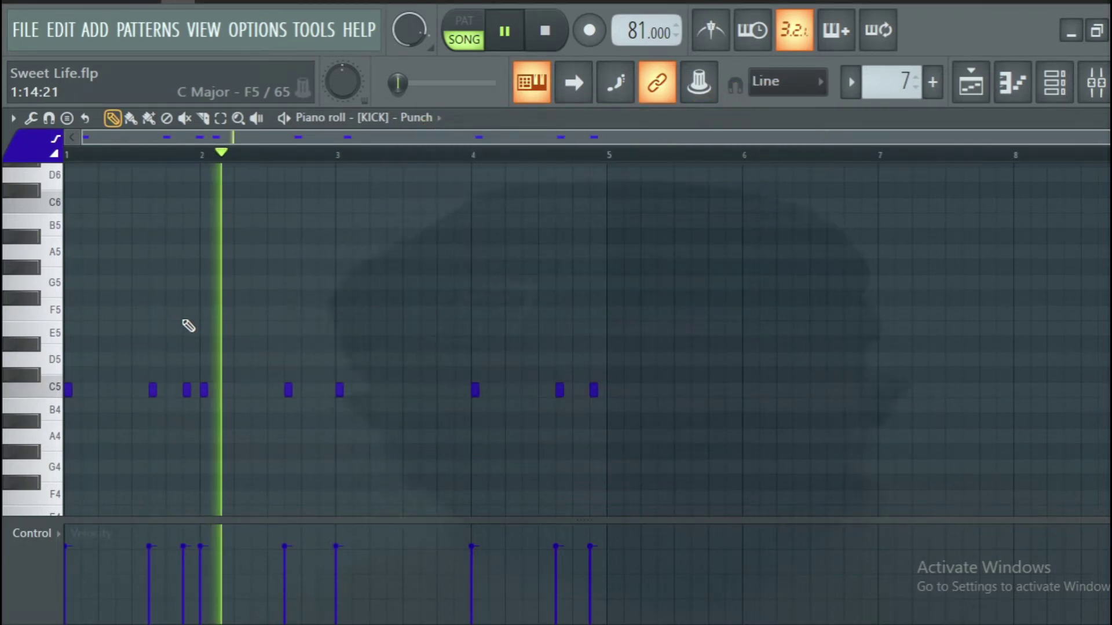
key("space")
key("F5")
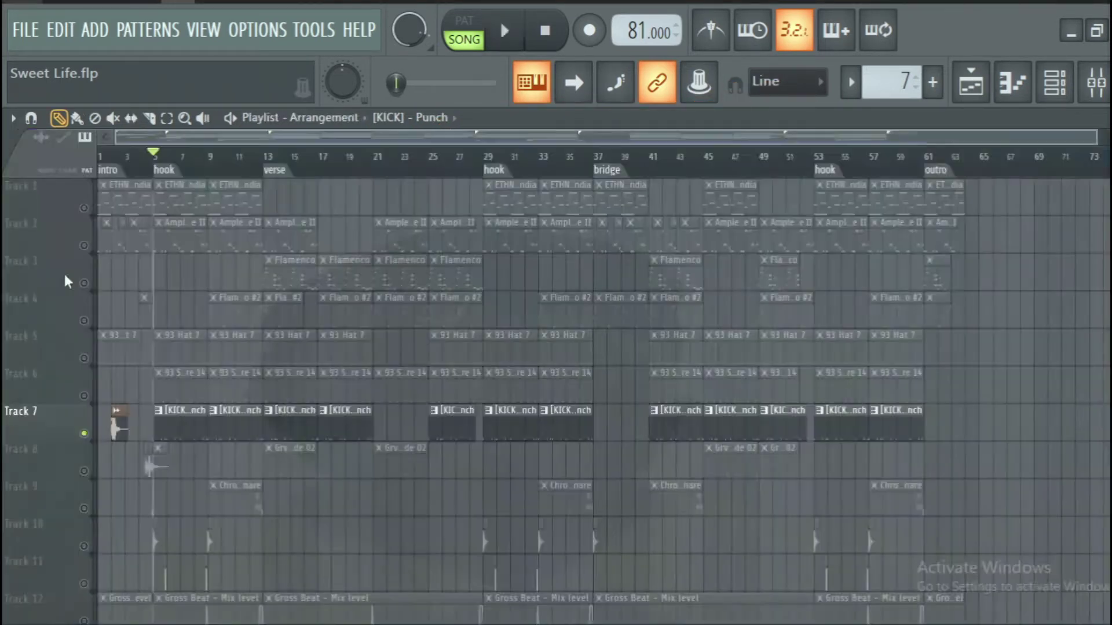
Unmute the snare on Track 6 and the hat on Track 5 alongside the kick, and play the drums together from bar 5.
left_click(84, 395)
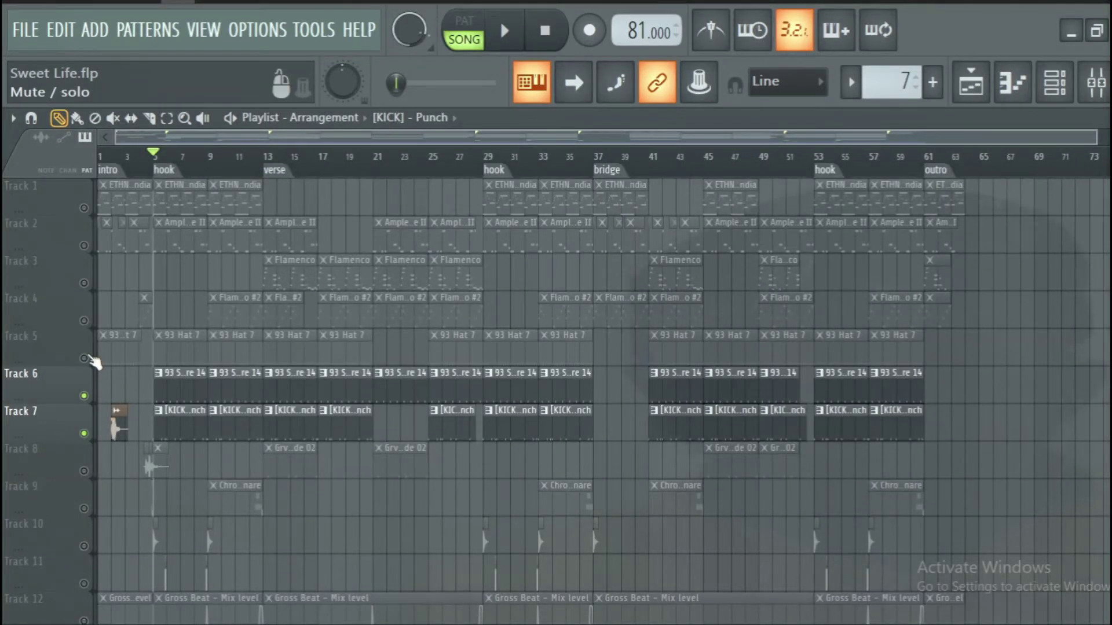
left_click(84, 358)
key("space")
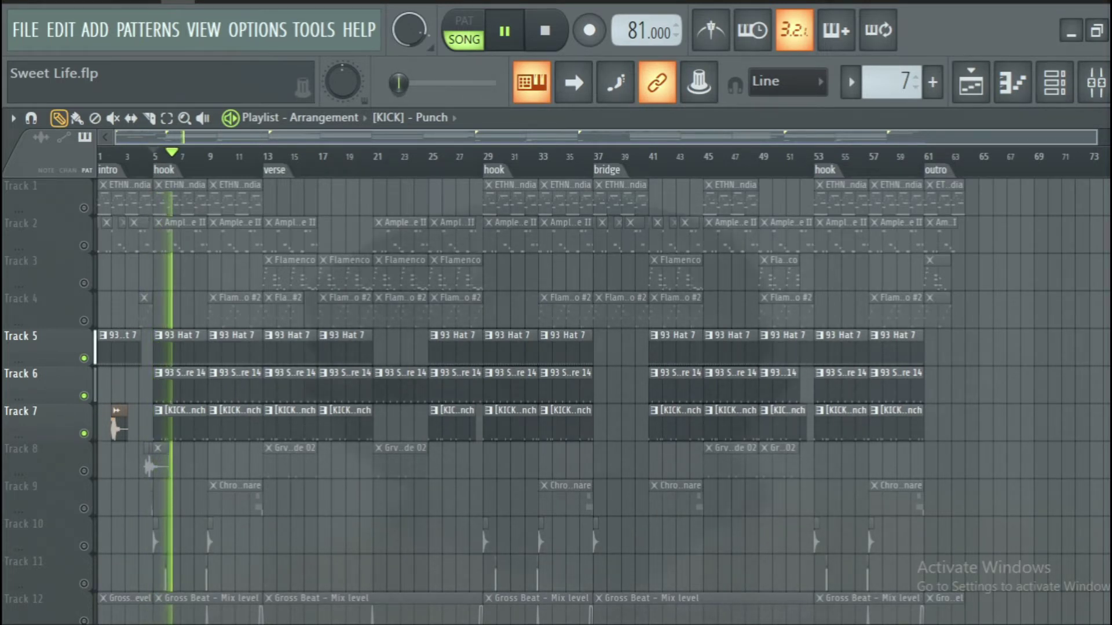
key("space")
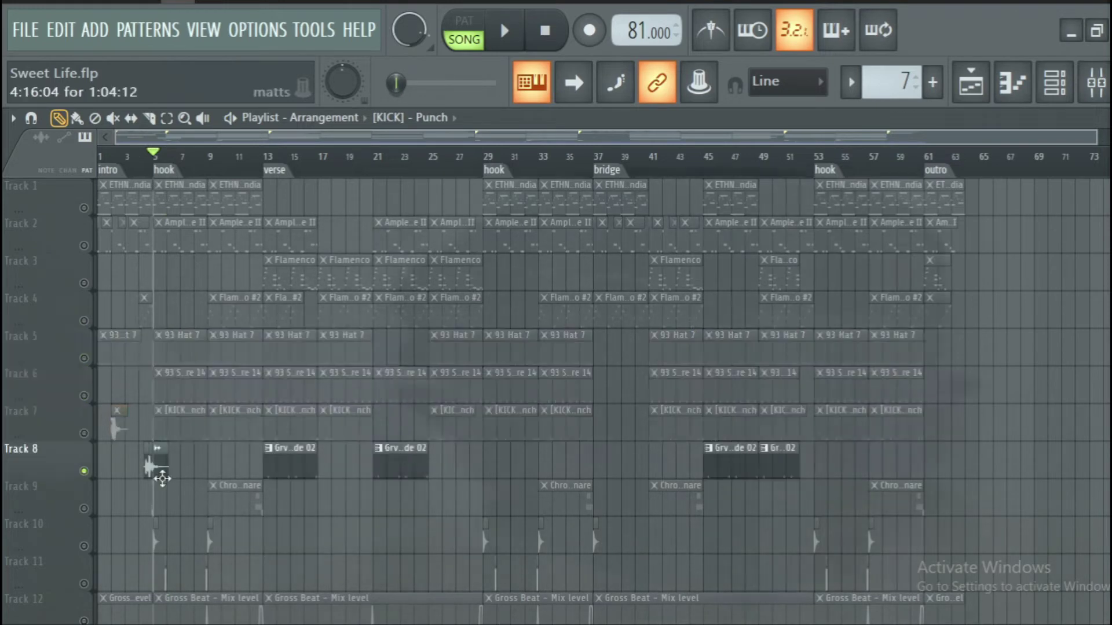
Inspect the matts clip on Track 8 and the 707 Crash sample settings, and close the sample window.
double_click(154, 466)
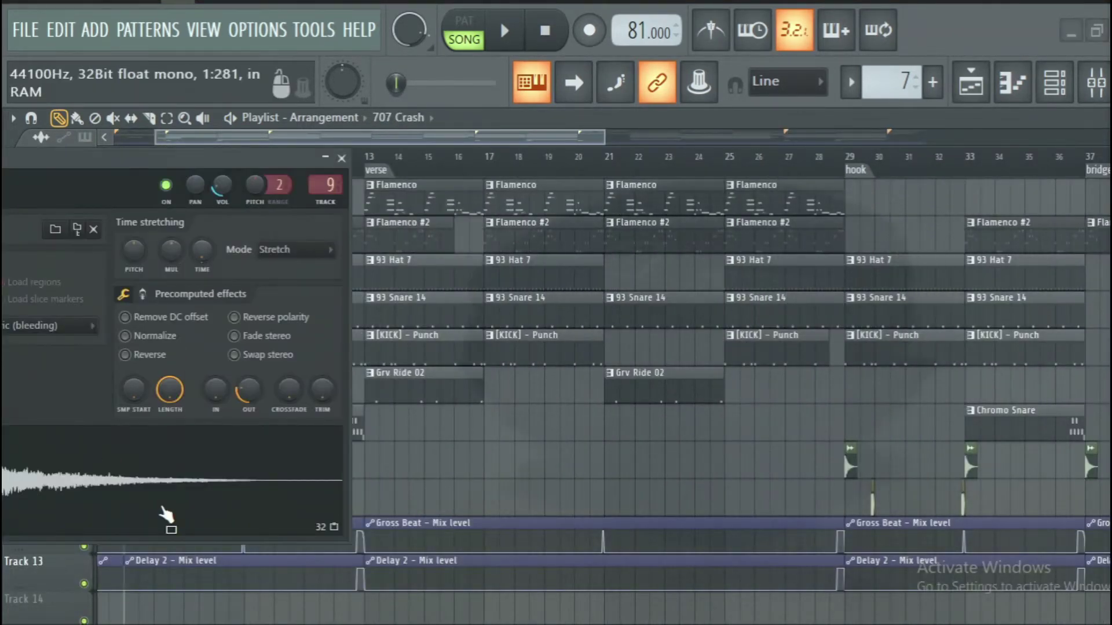
left_click_drag(119, 158, 171, 155)
key("Escape")
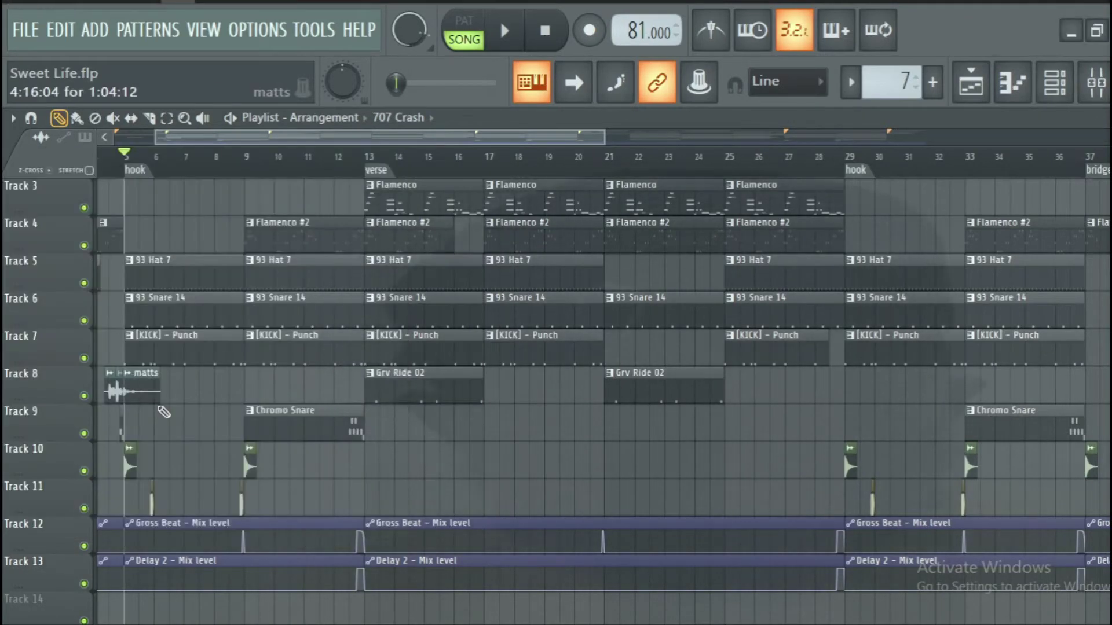
Solo Track 10 and play its crash hits from the hook at bar 5.
right_click(84, 471)
key("space")
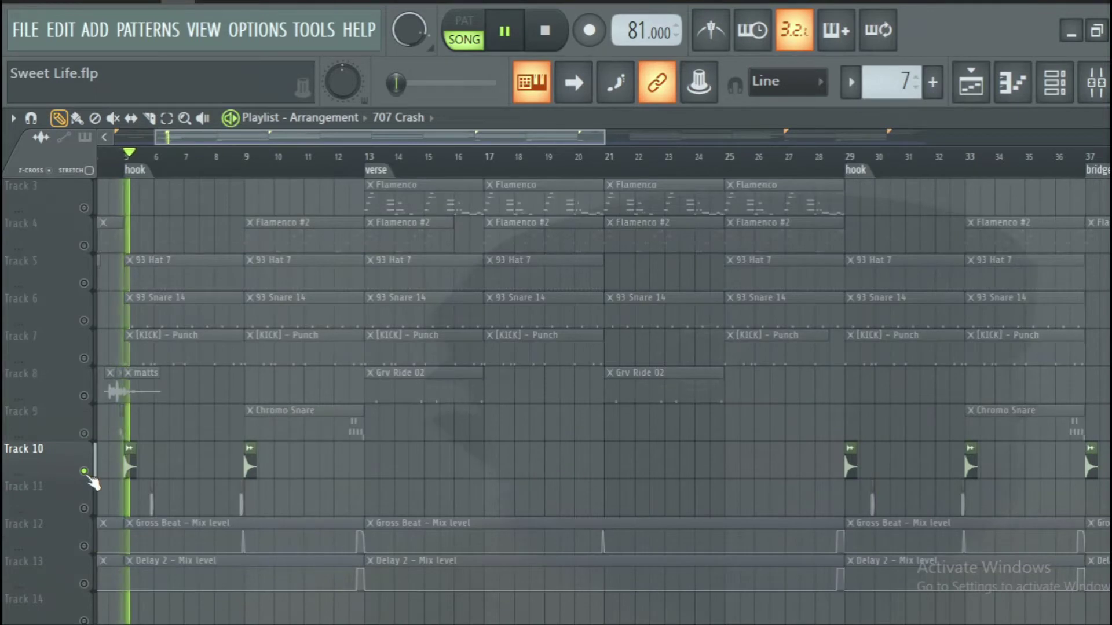
Stop the crash playback, solo Track 11, and play its sample hit from just before bar 6.
key("space")
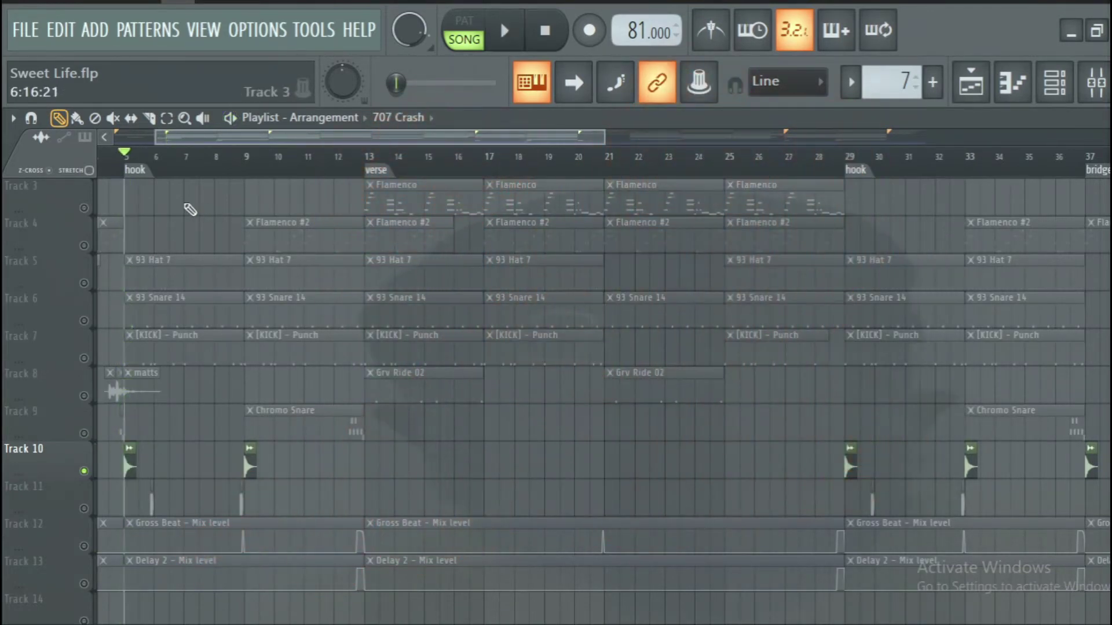
scroll(191, 161, "up", 3)
scroll(211, 137, "up", 2)
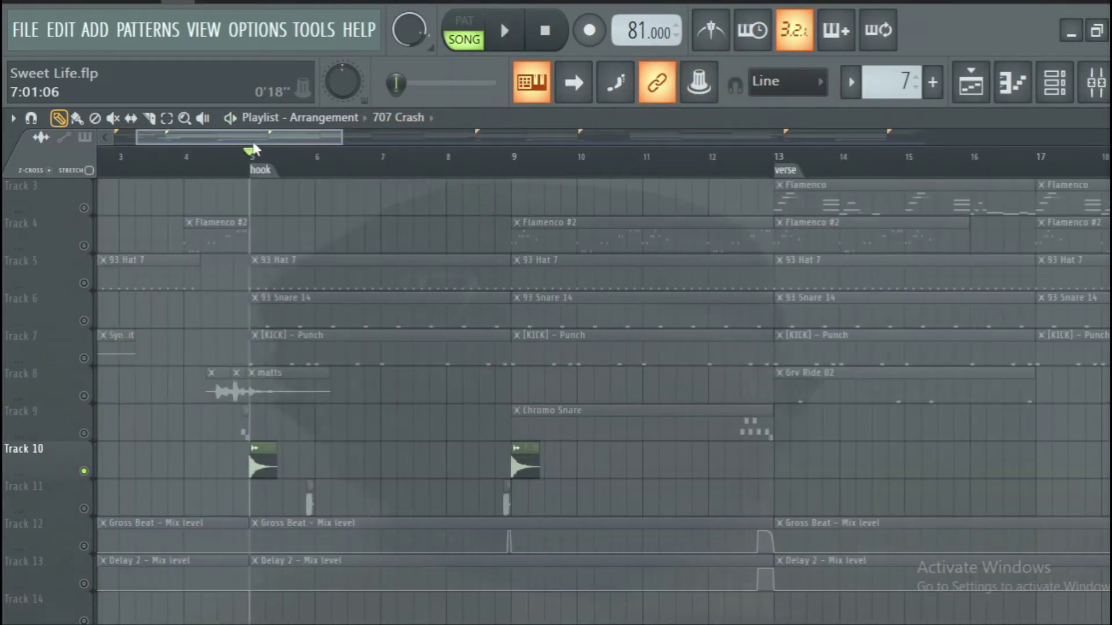
scroll(328, 168, "up", 2)
scroll(262, 136, "down", 1)
left_click(194, 155)
left_click(85, 510)
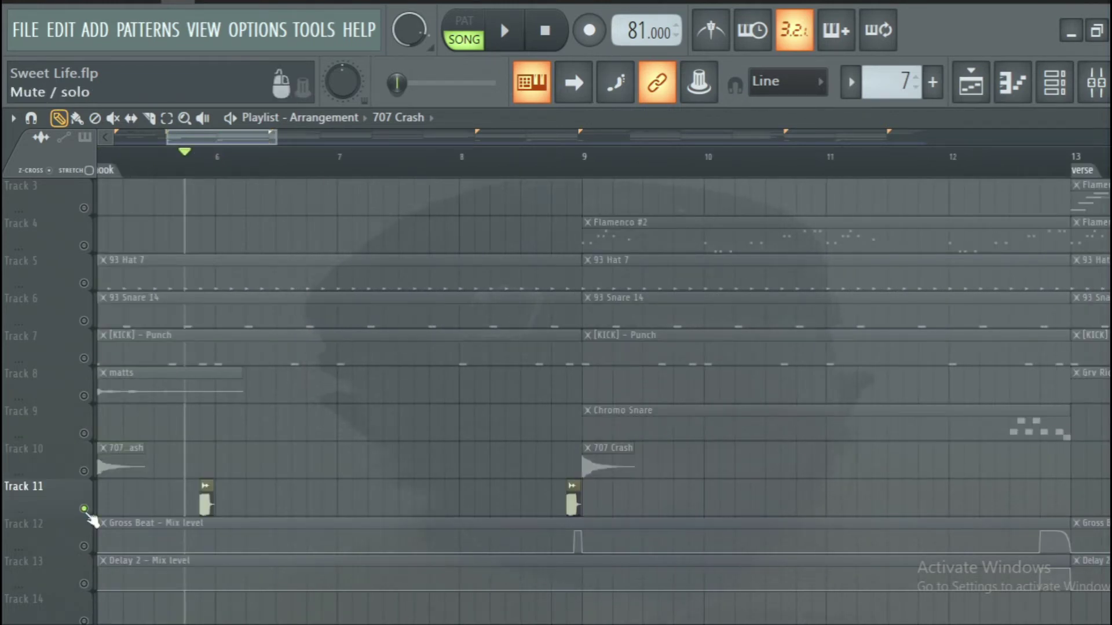
key("space")
key("space")
key("space")
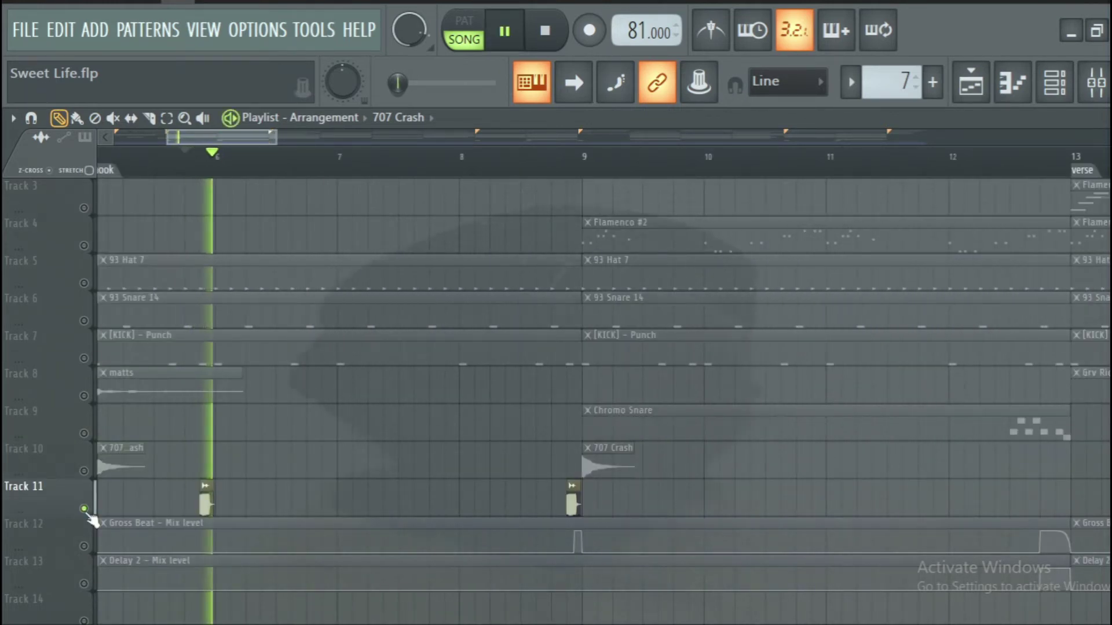
key("space")
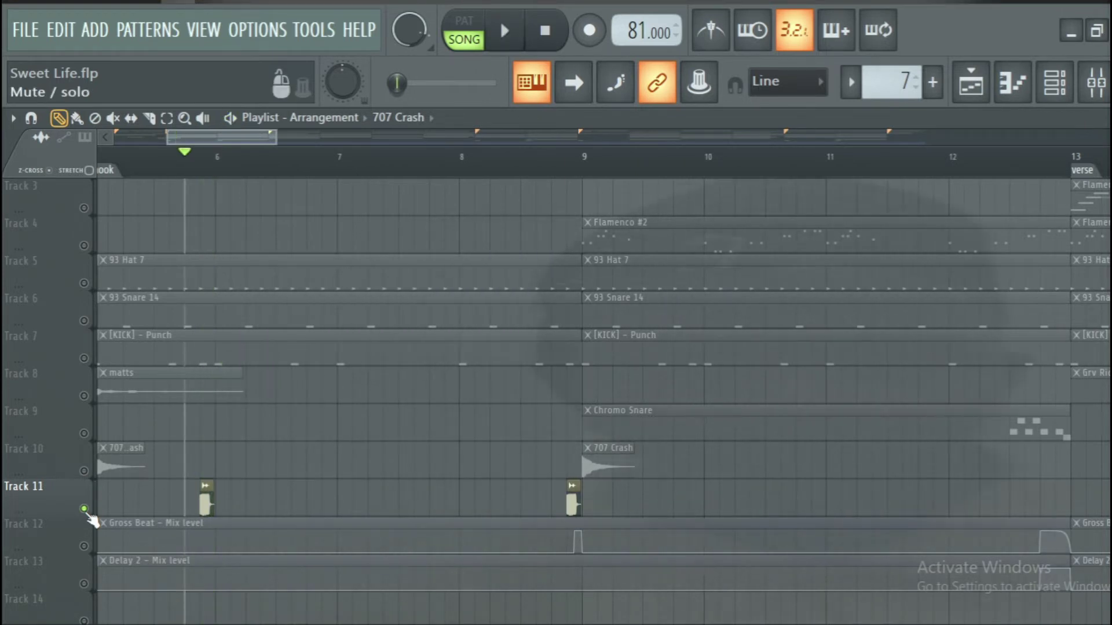
Turn all playlist tracks back on and move the playback position to bar 9.
right_click(85, 509)
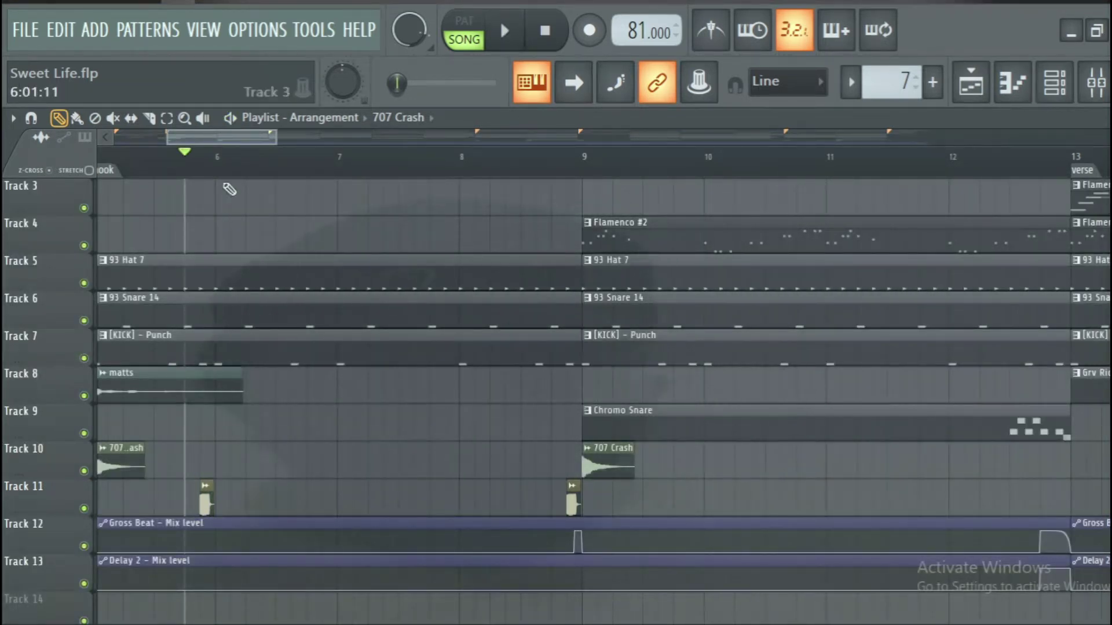
scroll(228, 186, "down", 3)
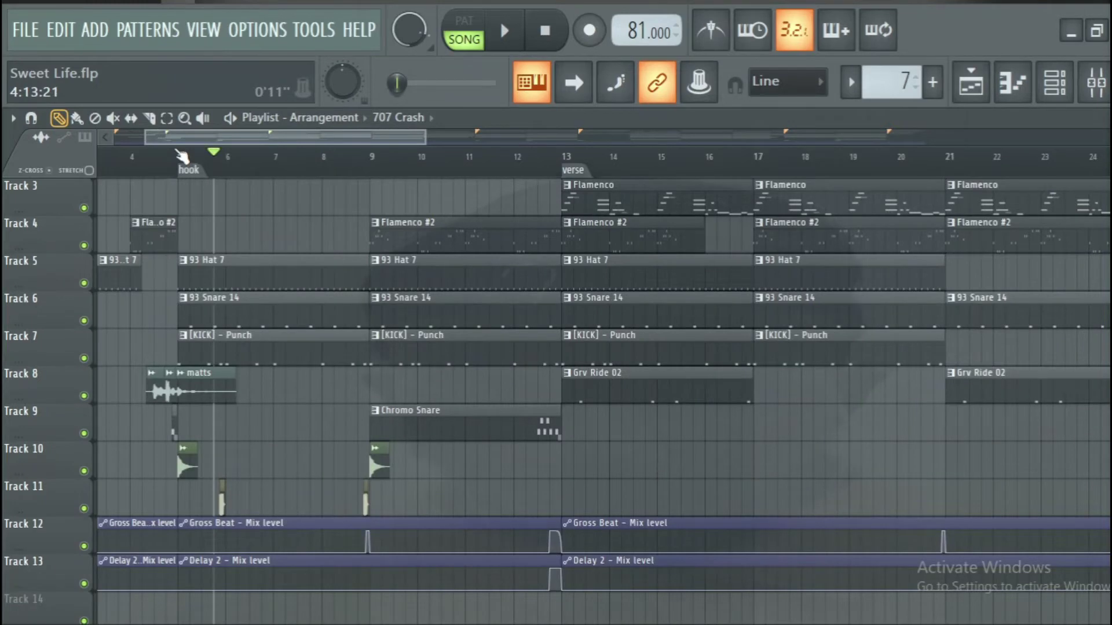
scroll(190, 143, "down", 1)
left_click(228, 155)
scroll(301, 166, "down", 1)
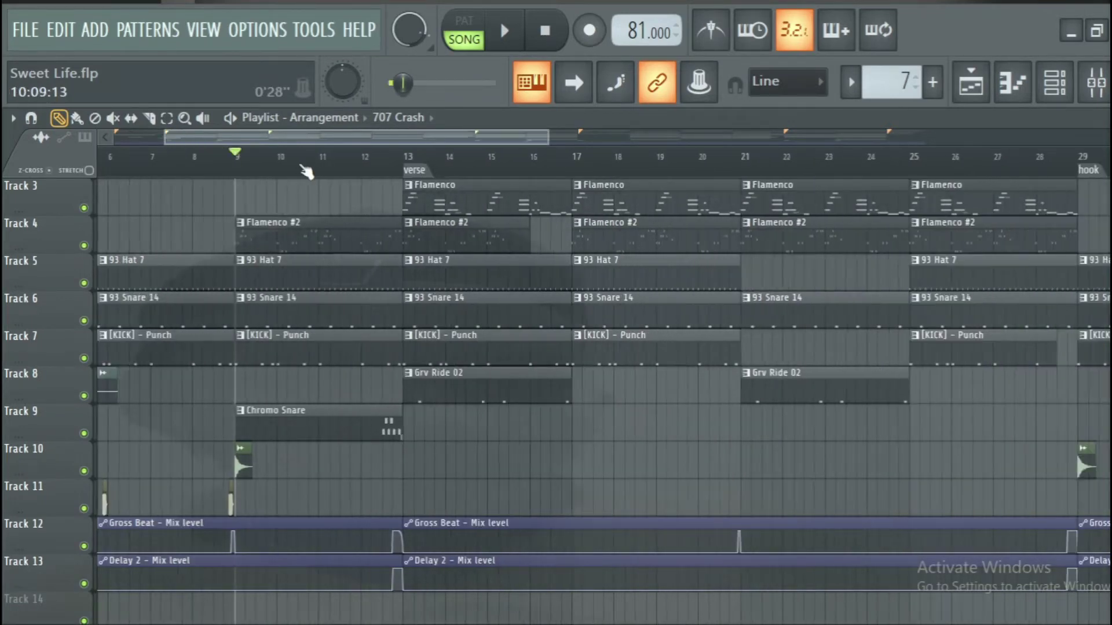
scroll(302, 167, "down", 2)
scroll(273, 137, "down", 1)
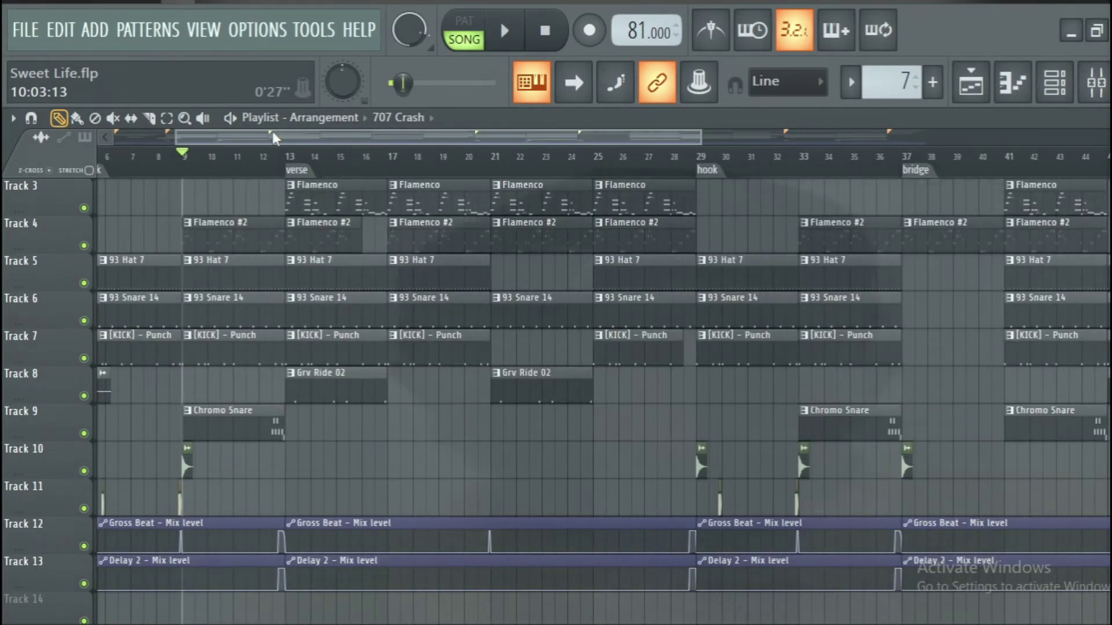
Solo Track 9 with the playback position at bar 12, and inspect its Chromo Snare pattern in the piano roll.
scroll(273, 137, "right", 2)
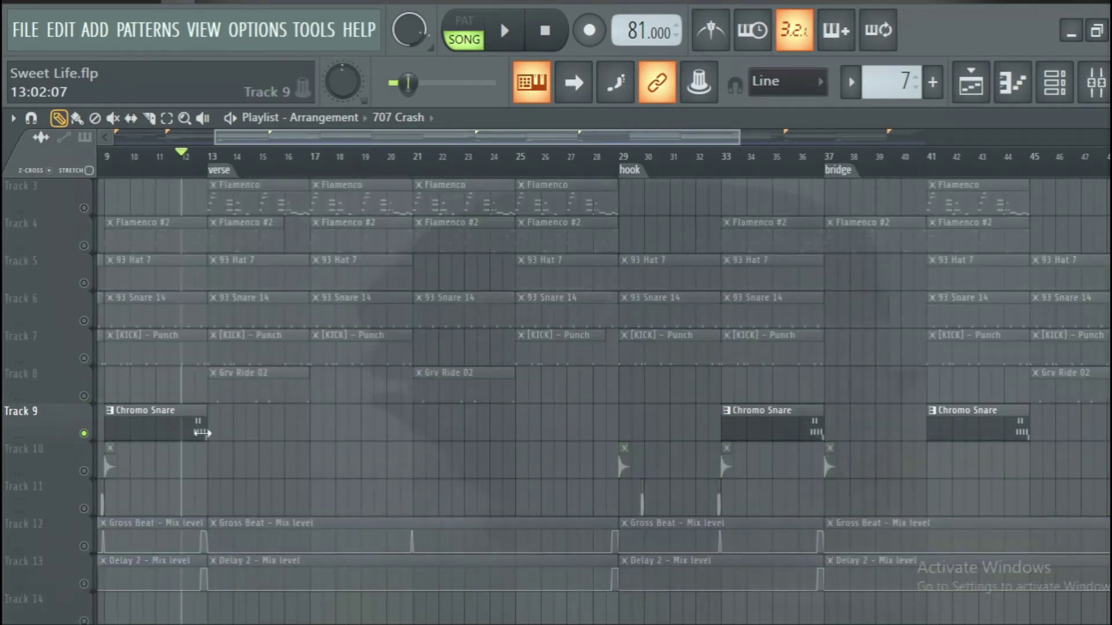
double_click(189, 433)
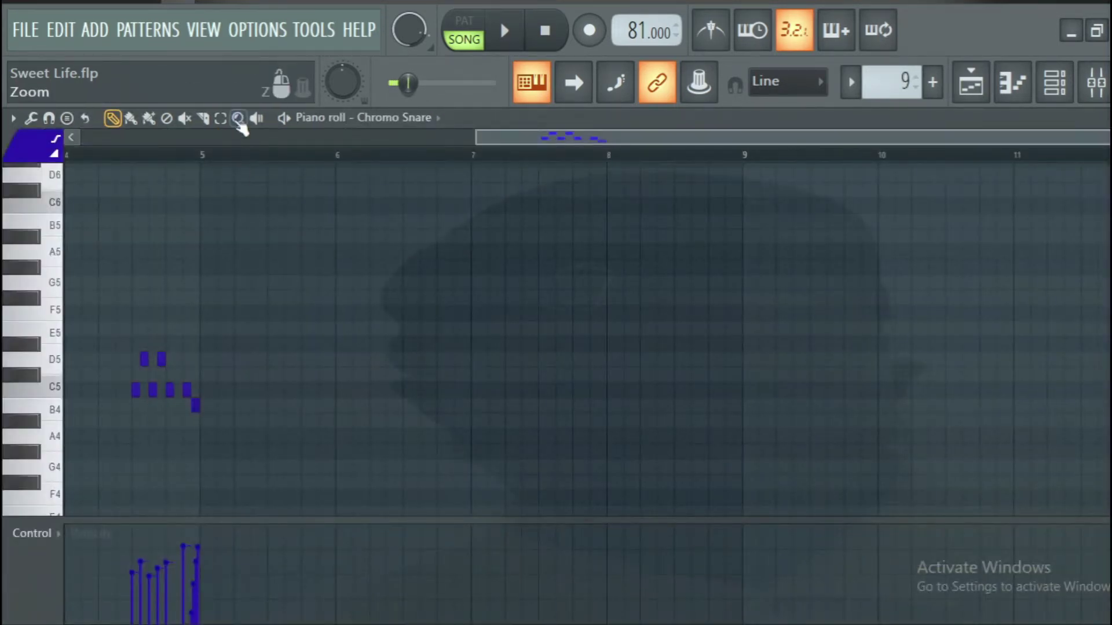
scroll(278, 139, "up", 2)
scroll(292, 152, "up", 2)
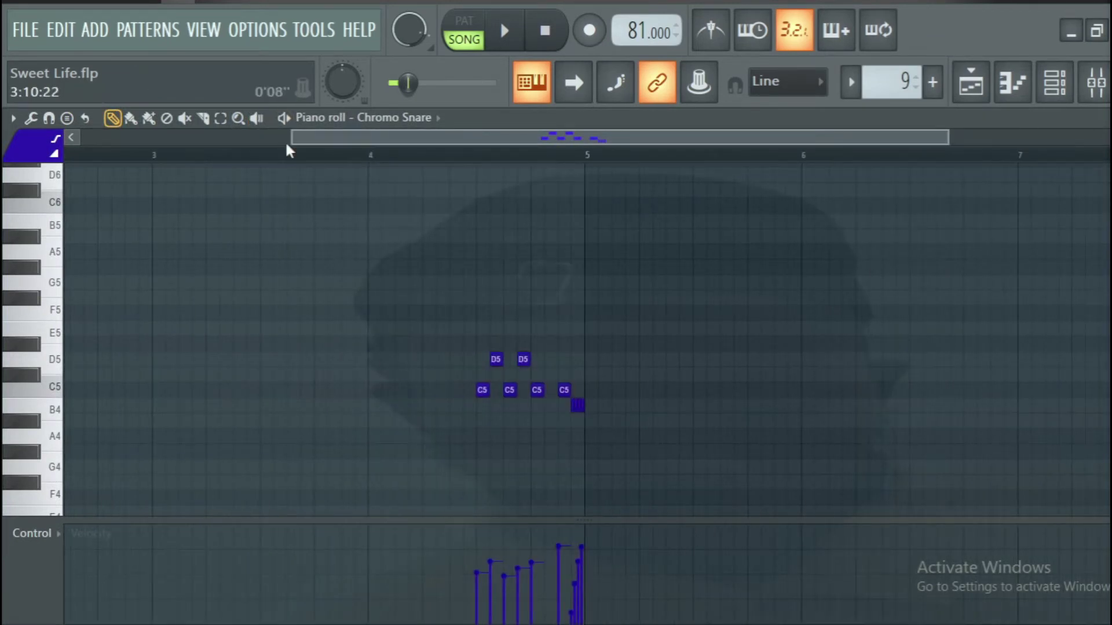
scroll(286, 144, "up", 2)
scroll(258, 139, "down", 7)
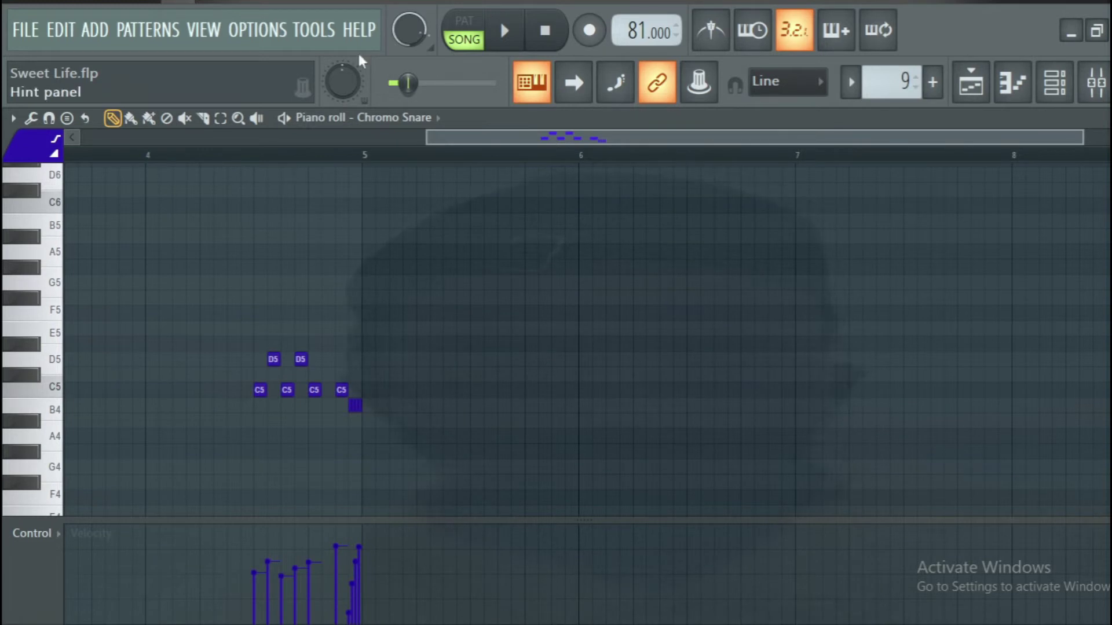
Play the Chromo Snare roll from bar 4 in pattern mode, and stop the playback.
left_click(464, 30)
left_click(151, 156)
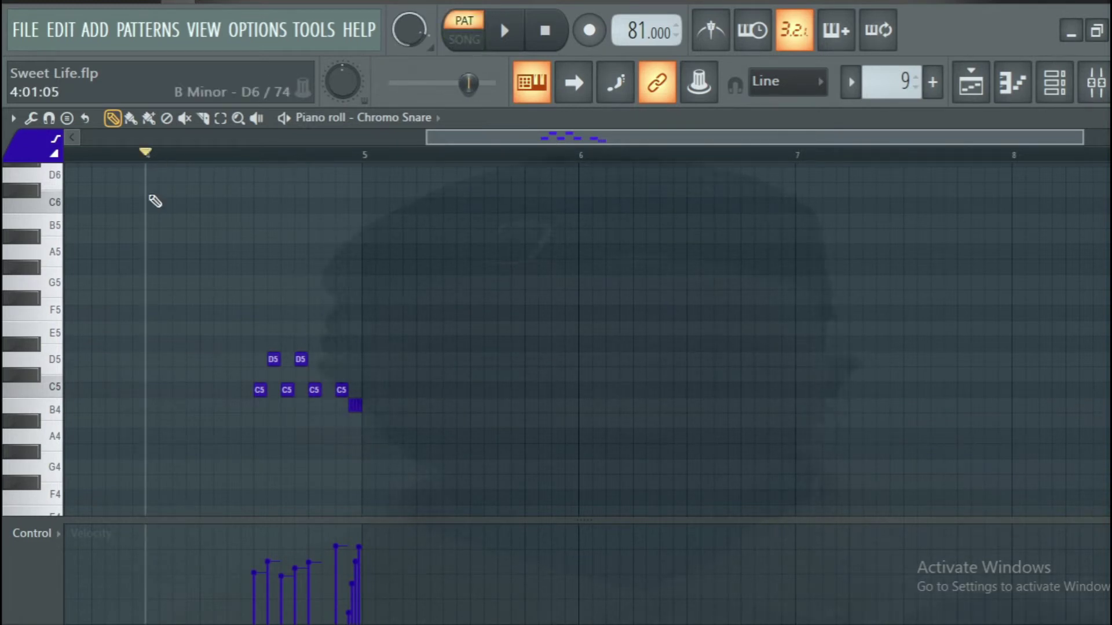
key("space")
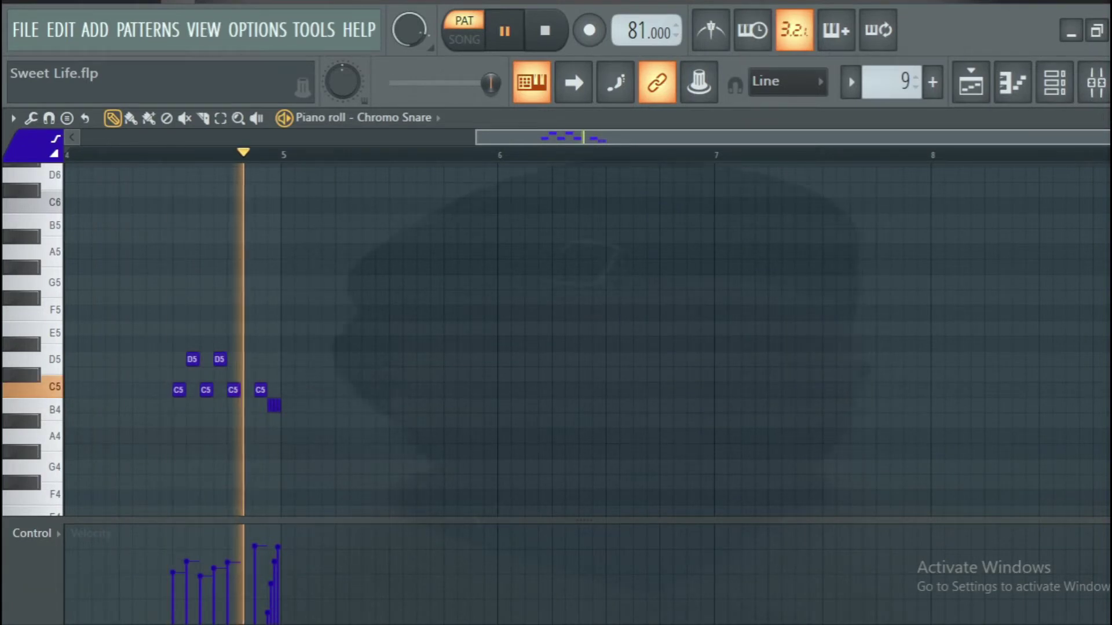
key("space")
Save the project and return to the playlist arrangement.
key("ctrl+s")
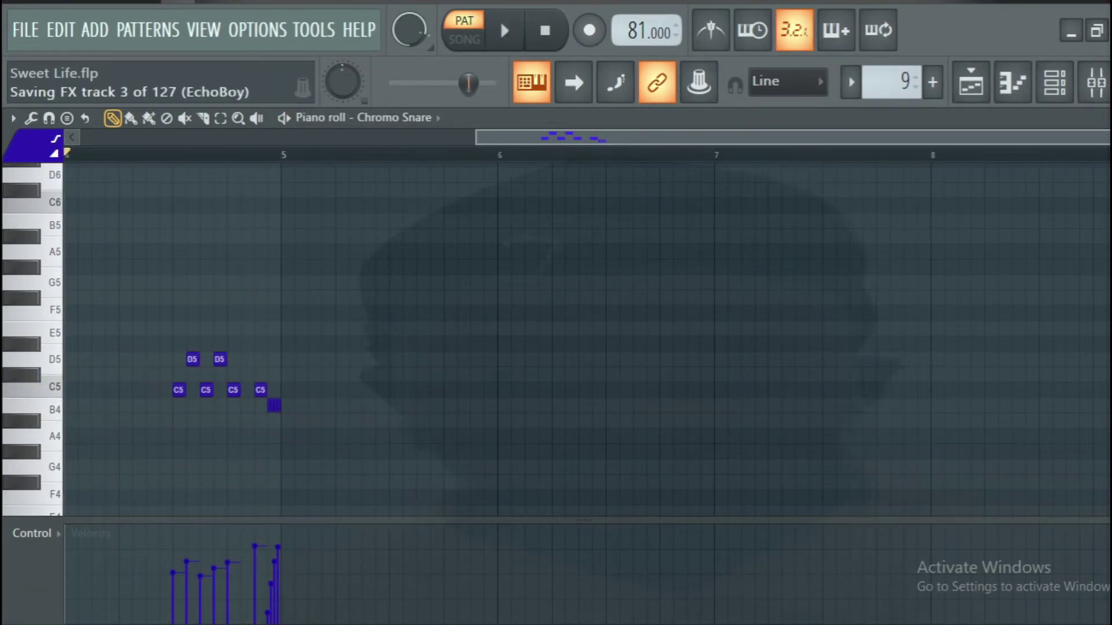
key("F5")
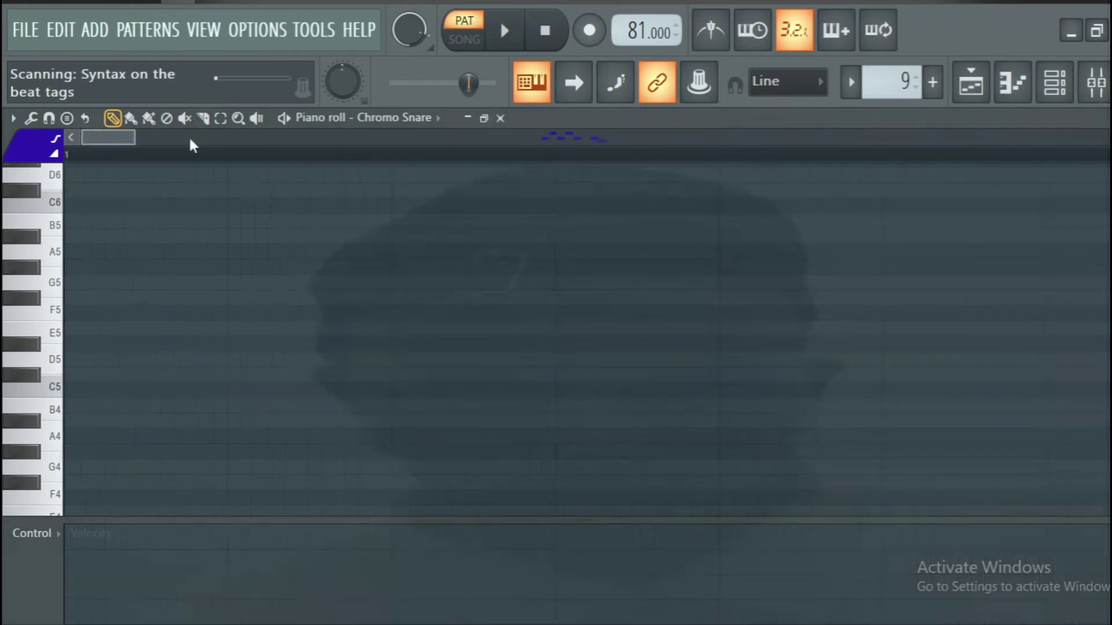
scroll(255, 132, "down", 1)
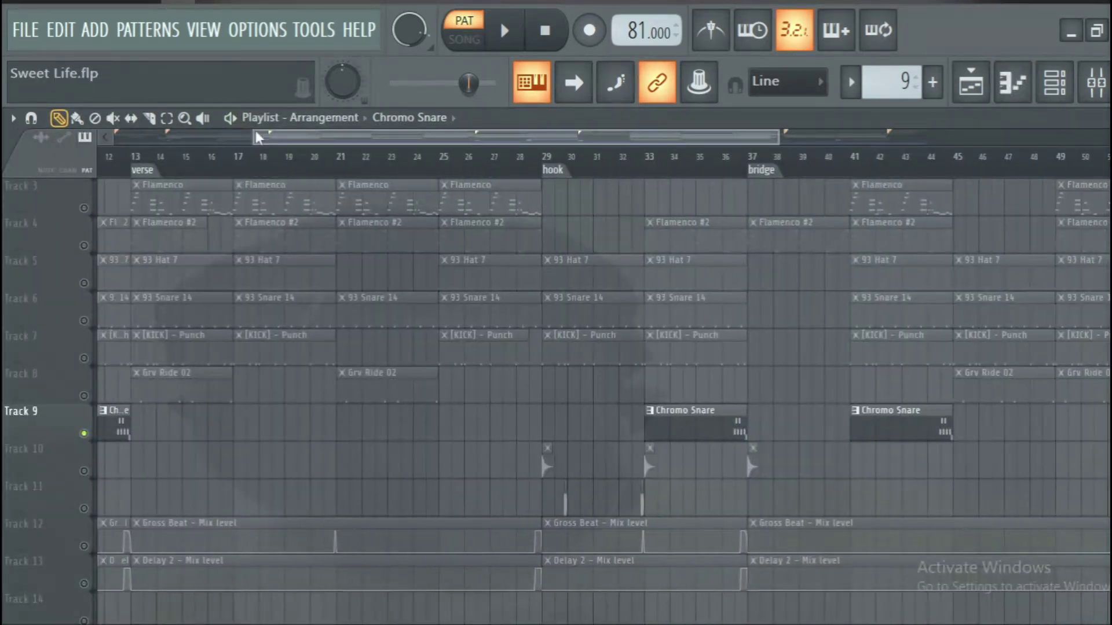
Switch to song mode, solo Track 8 from the verse at bar 13, and play its Grv Ride 02 pattern in the piano roll.
left_click(131, 155)
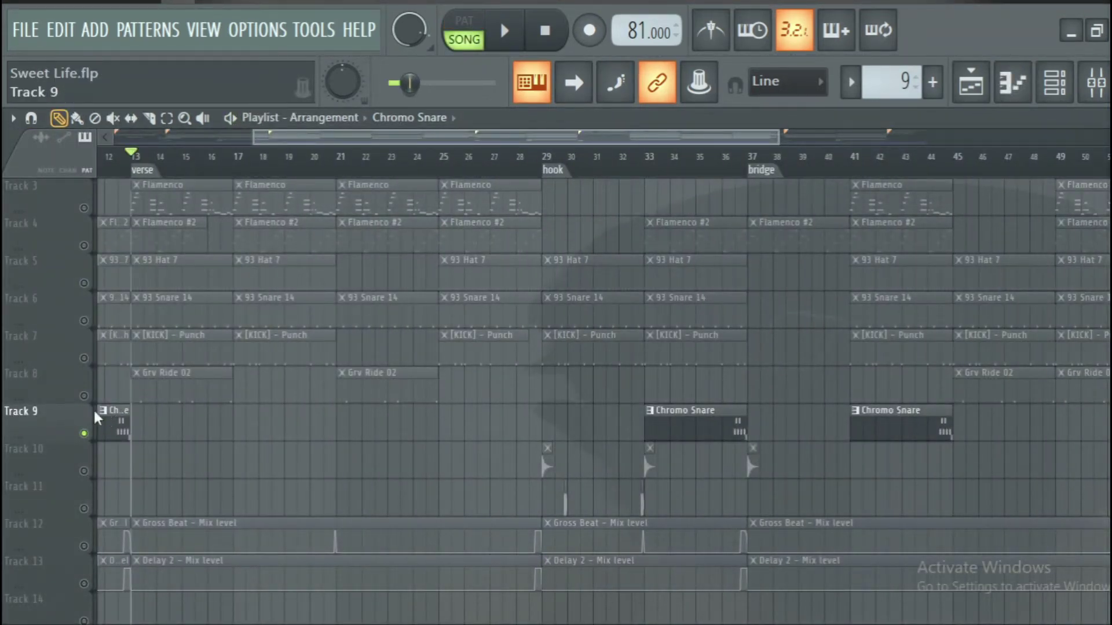
right_click(84, 396)
double_click(154, 392)
key("space")
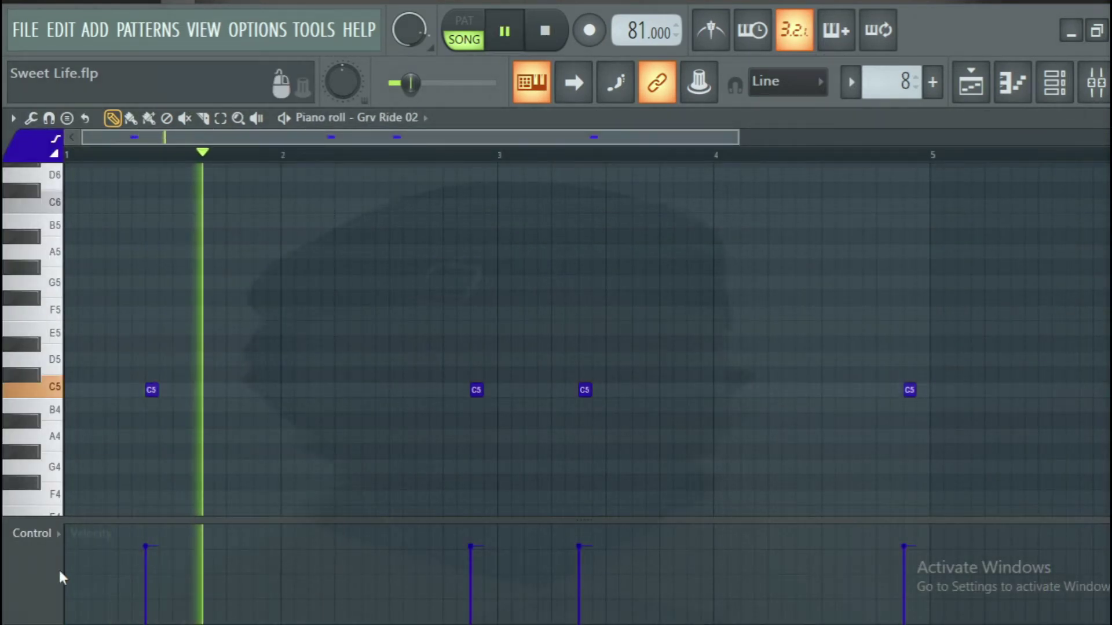
Show the note pan values of the Grv Ride 02 pattern, then return to the playlist and stop playback.
left_click(61, 534)
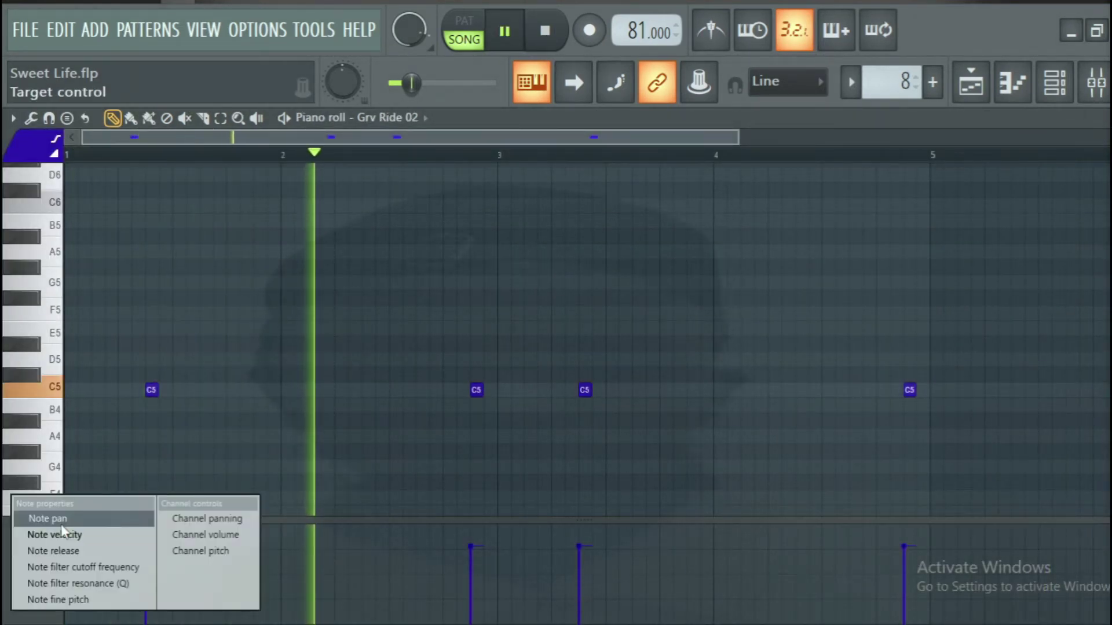
left_click(61, 524)
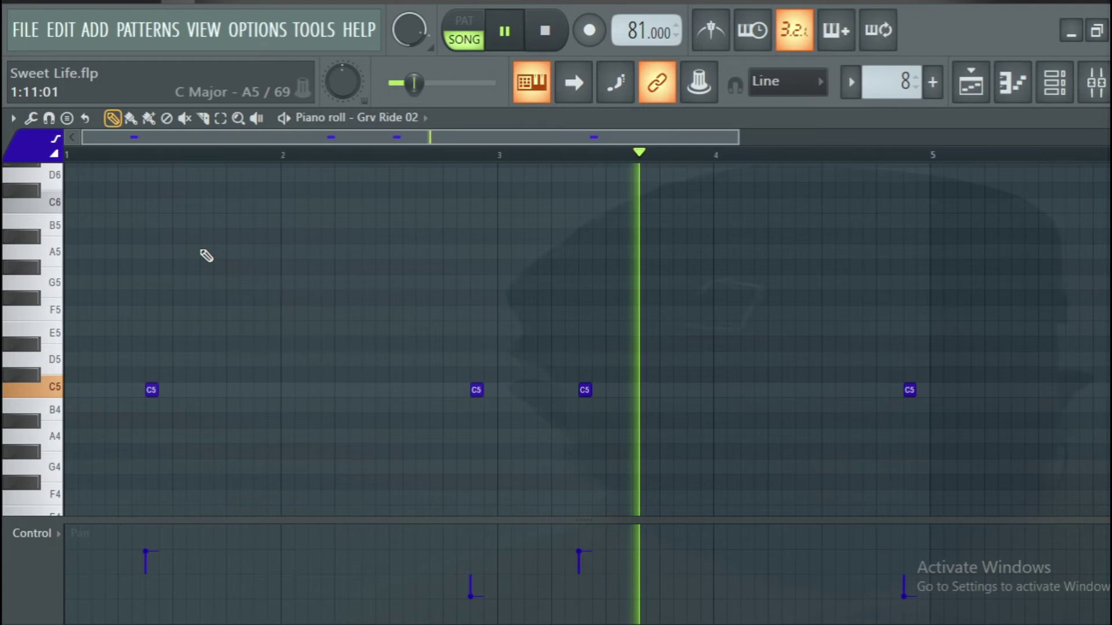
key("F5")
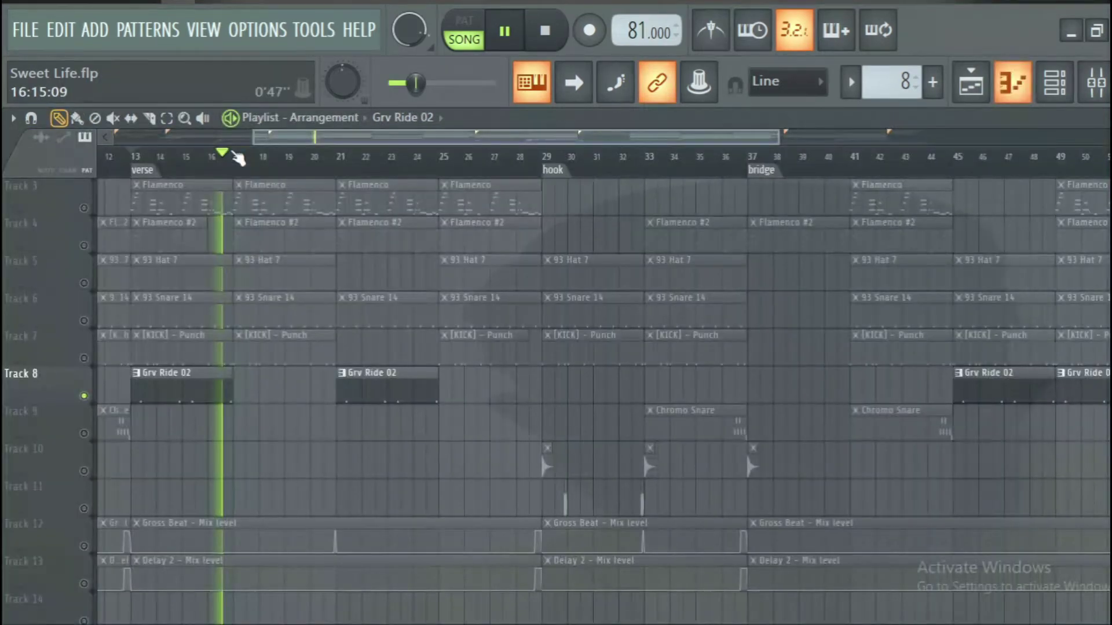
key("space")
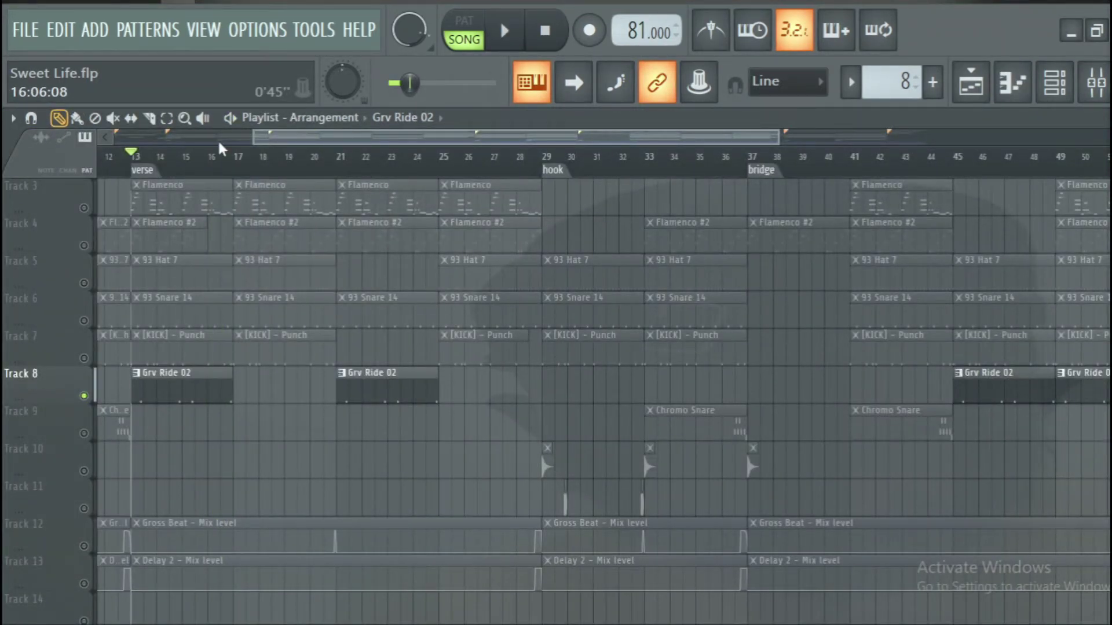
Unmute Tracks 5, 6 and 7 and the bass on Track 2 alongside Track 8, and play them from the hook at bar 5.
scroll(219, 143, "down", 3)
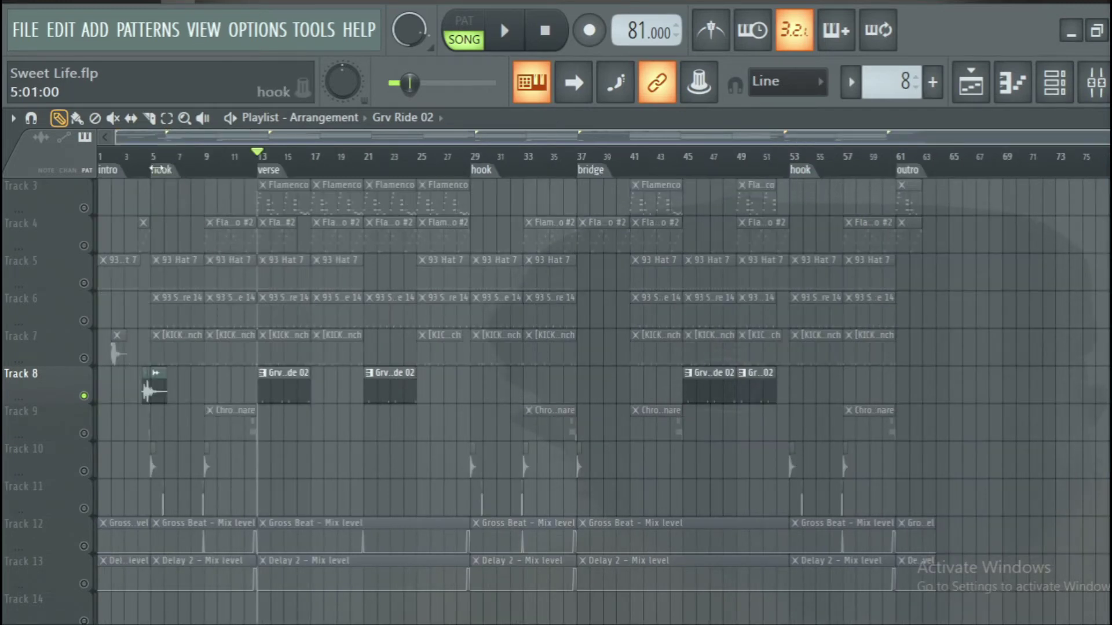
left_click(156, 169)
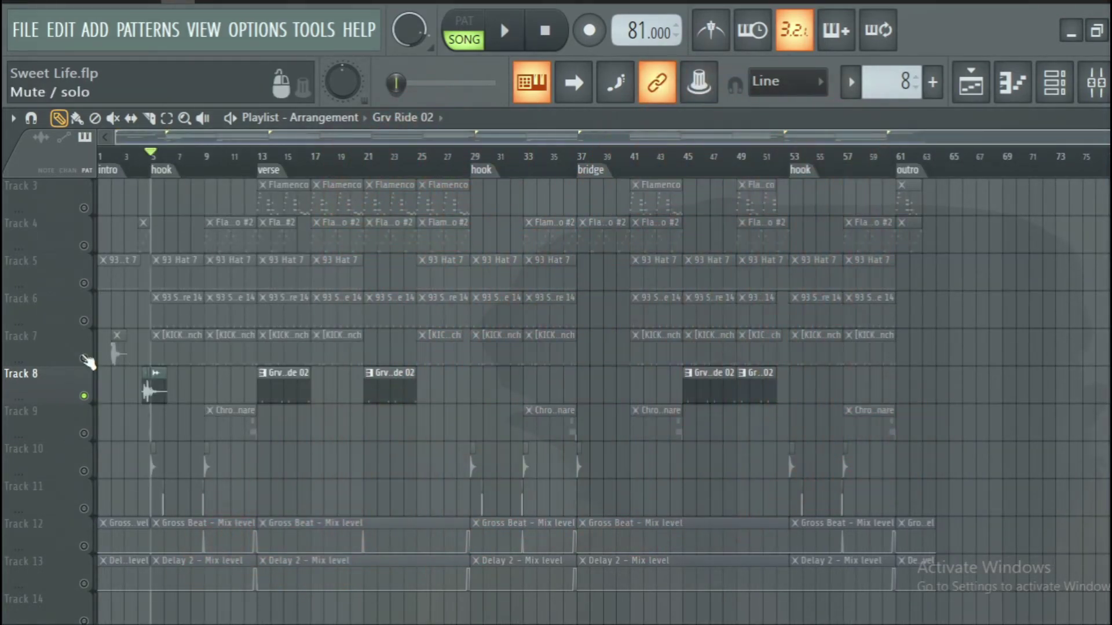
left_click_drag(84, 358, 87, 258)
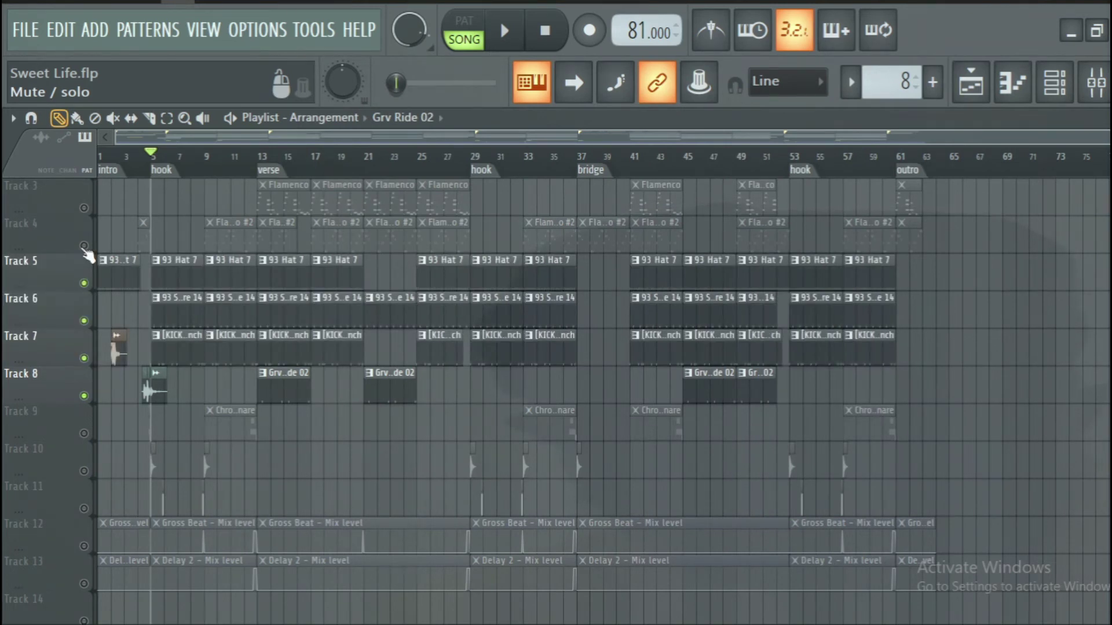
scroll(88, 258, "up", 2)
left_click(84, 246)
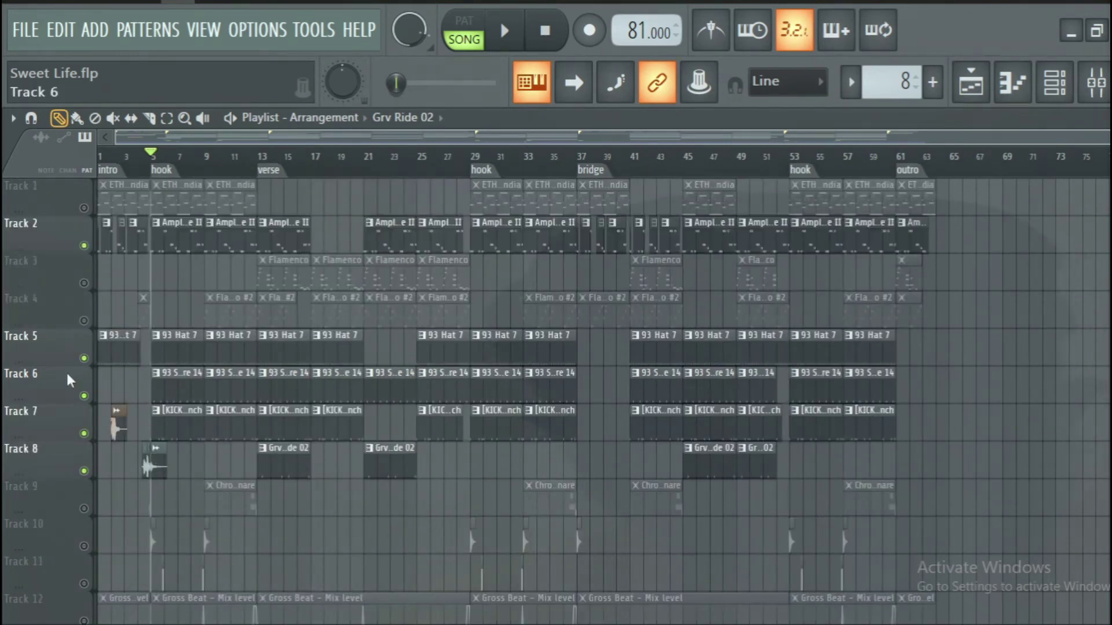
key("space")
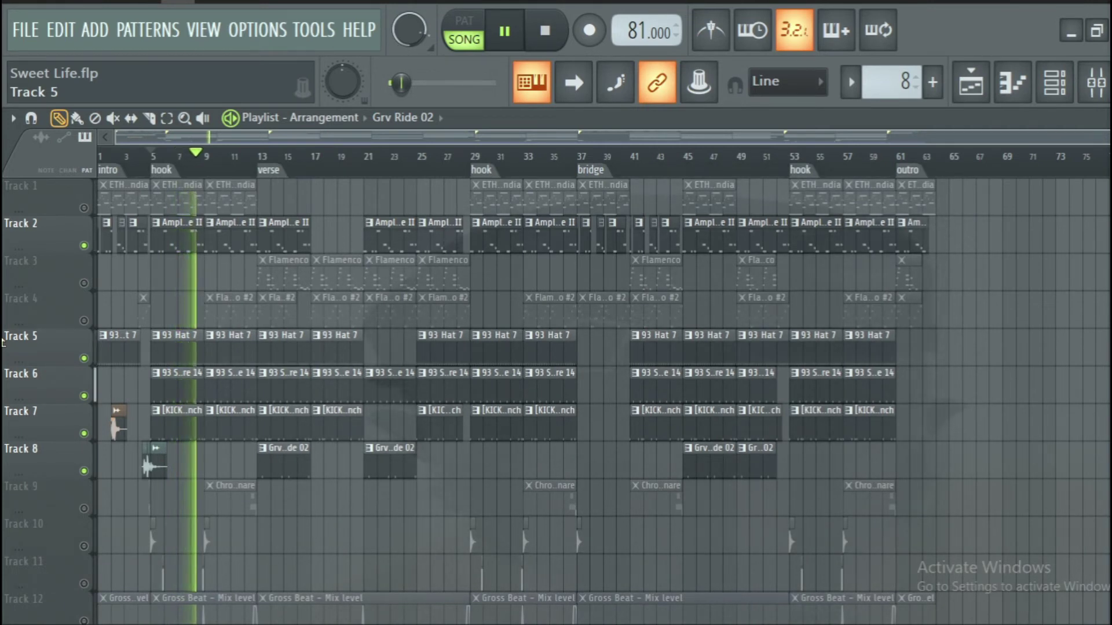
key("space")
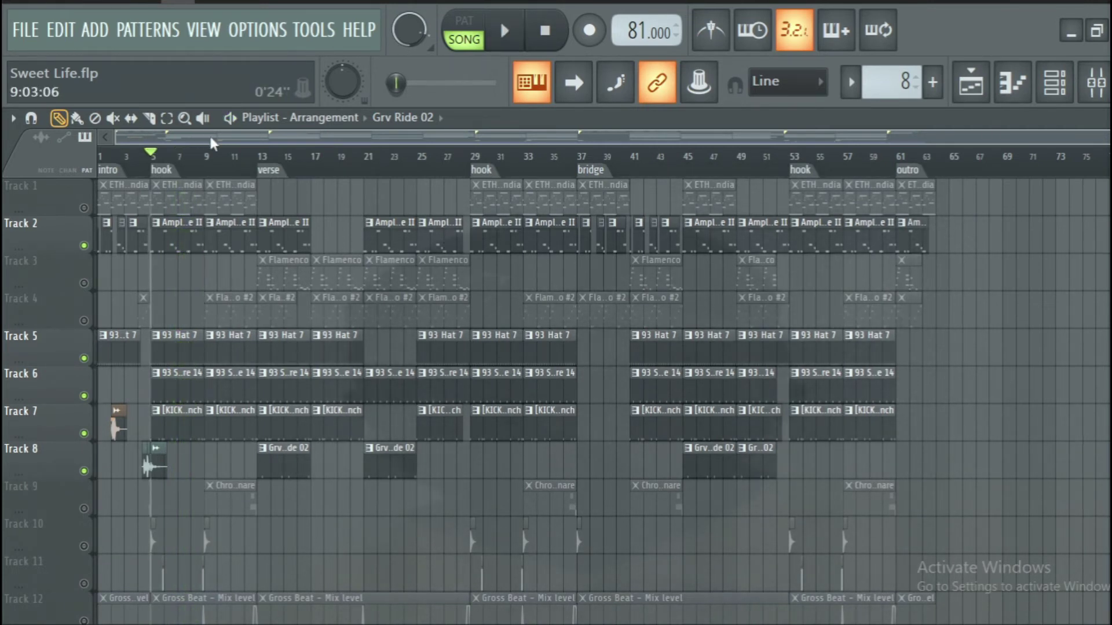
Turn all tracks back on and play the full arrangement from the intro at bar 1.
scroll(210, 138, "down", 3)
scroll(210, 135, "left", 3)
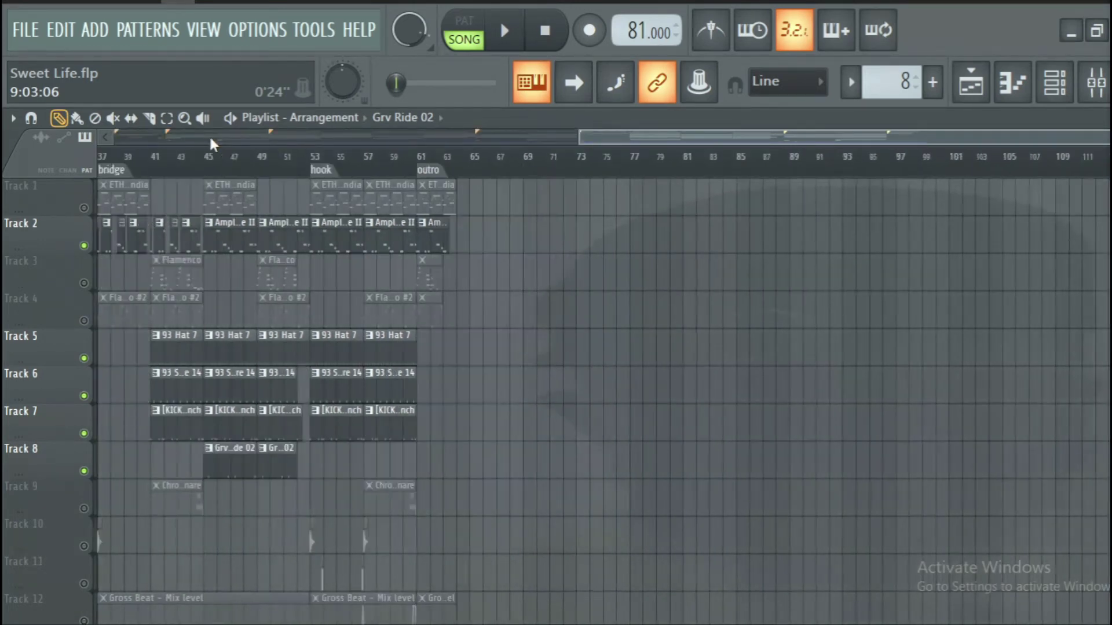
right_click(85, 246)
right_click(85, 247)
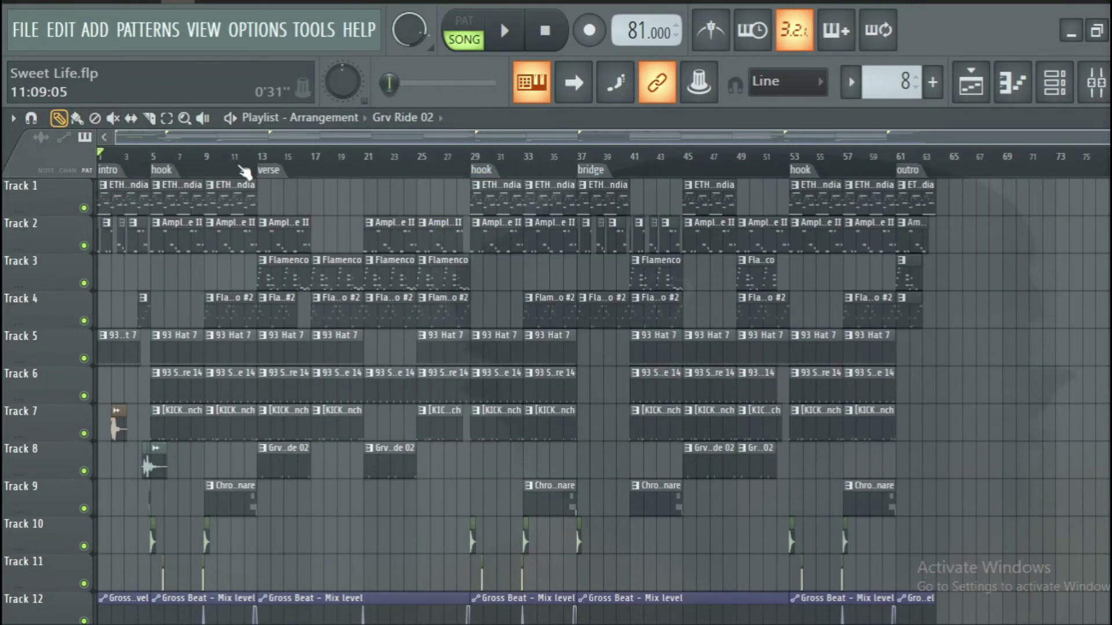
scroll(242, 168, "up", 5)
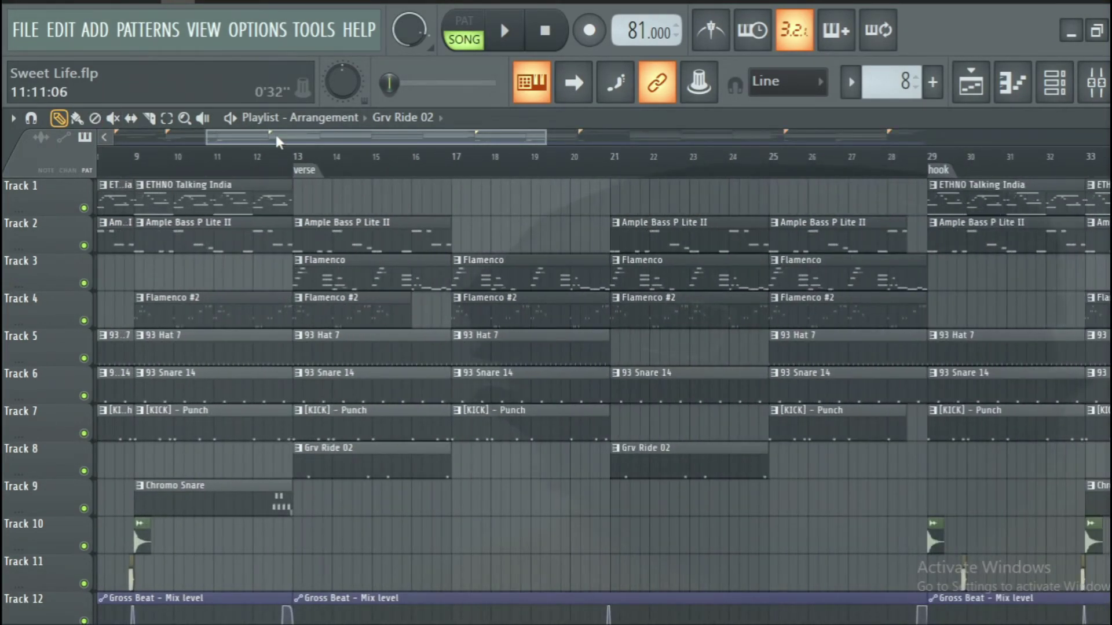
scroll(275, 138, "up", 4)
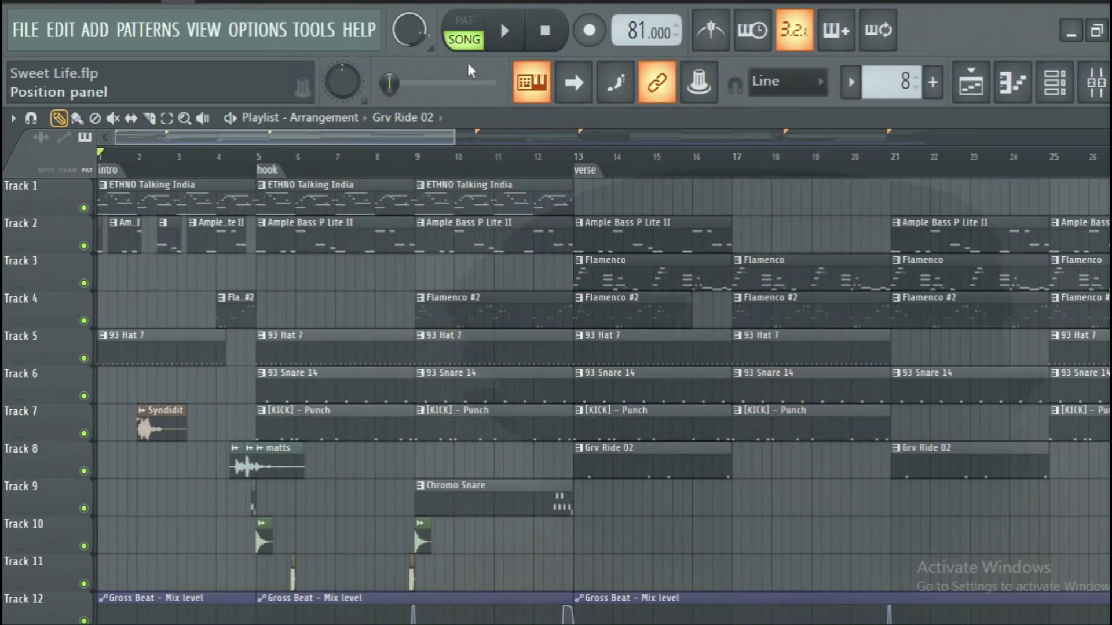
left_click(513, 32)
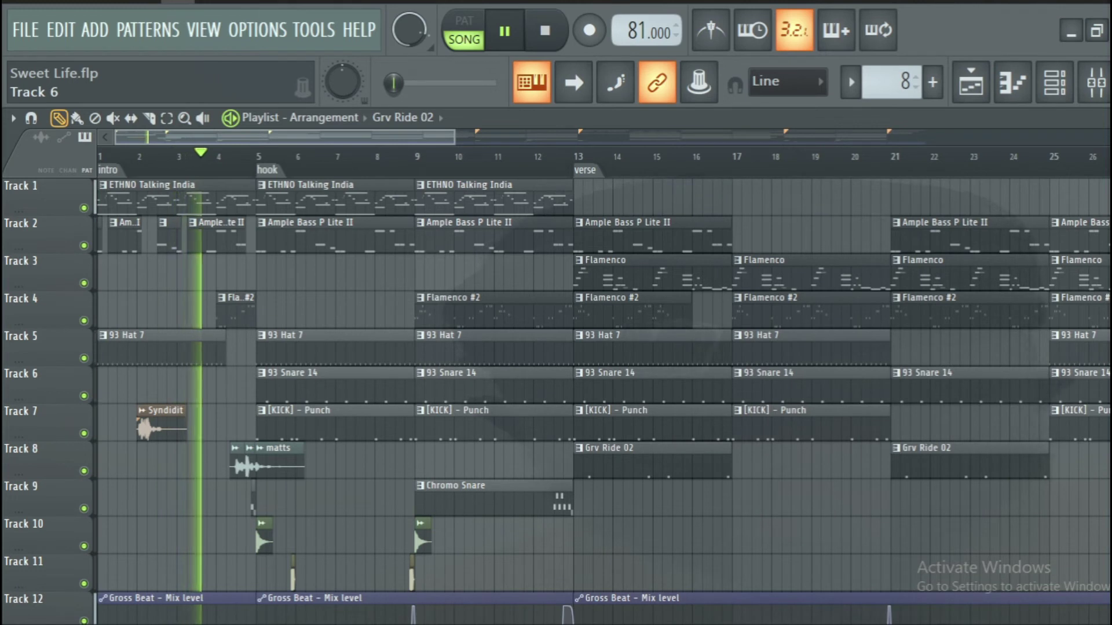
Stop the full playback, solo Track 7 and play the Syndidit sample from bar 2.
key("space")
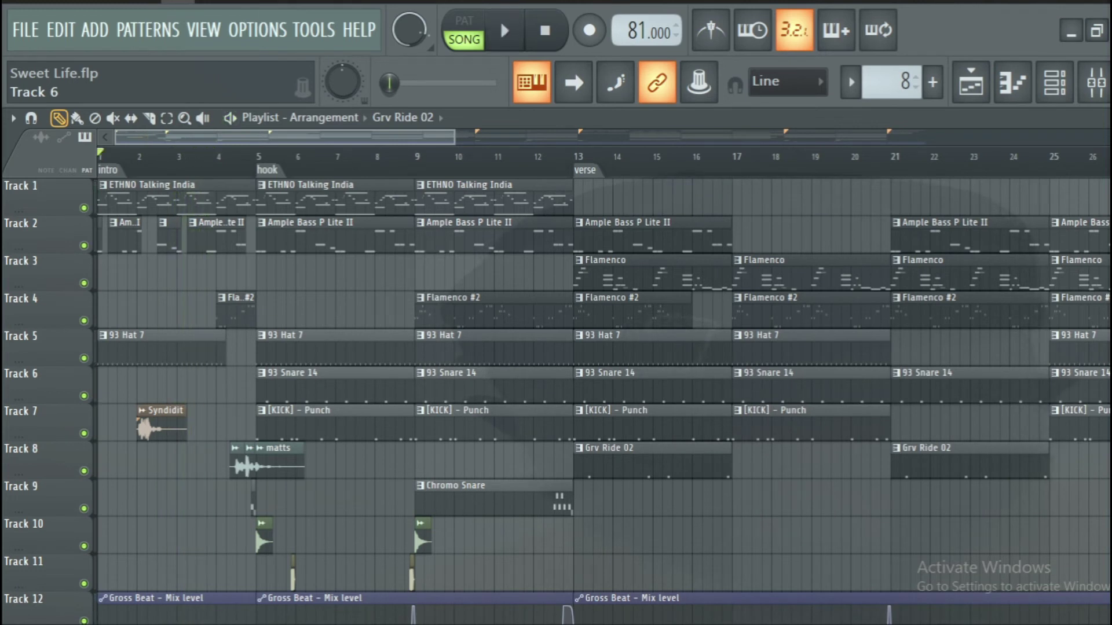
left_click(139, 154)
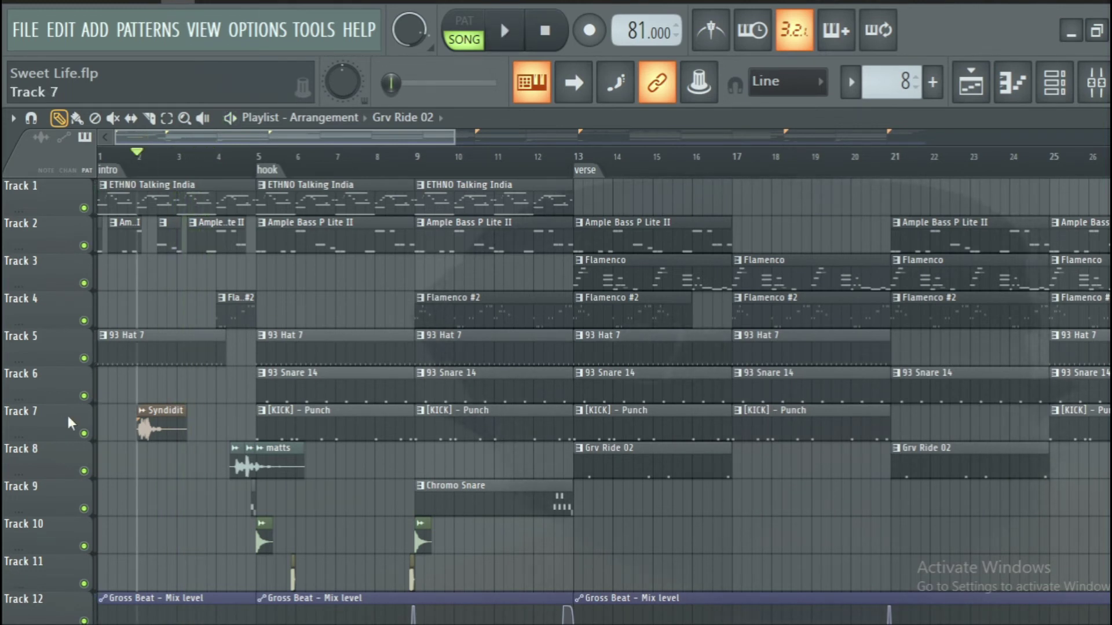
right_click(84, 433)
key("space")
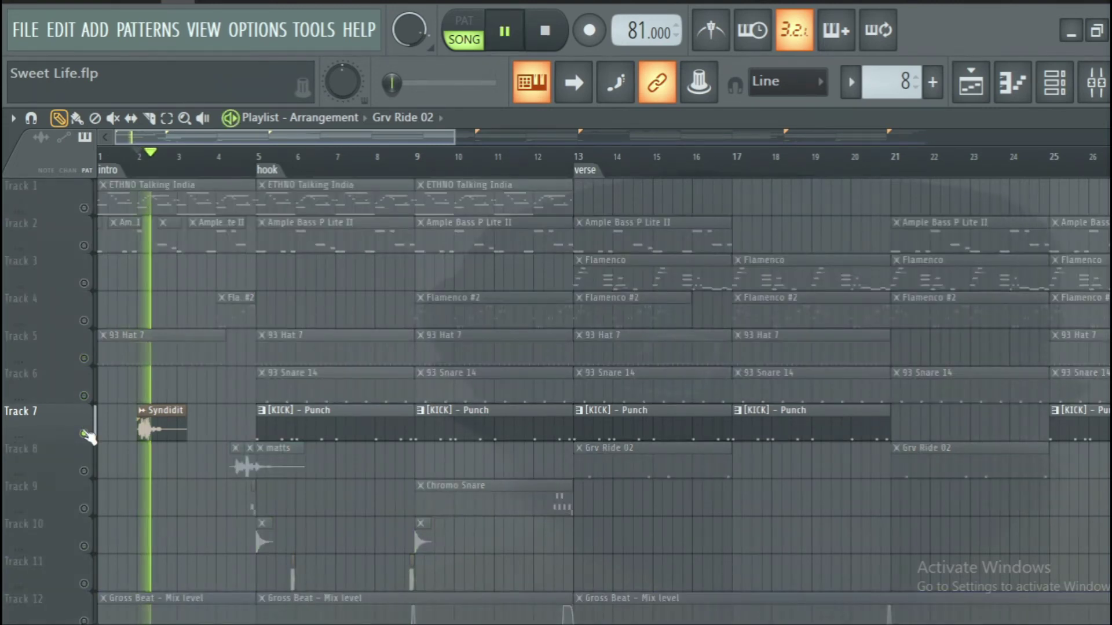
scroll(87, 434, "down", 1)
key("space")
Solo Track 8 and play the matts sample from bar 4 into the hook, then stop playback.
left_click(218, 154)
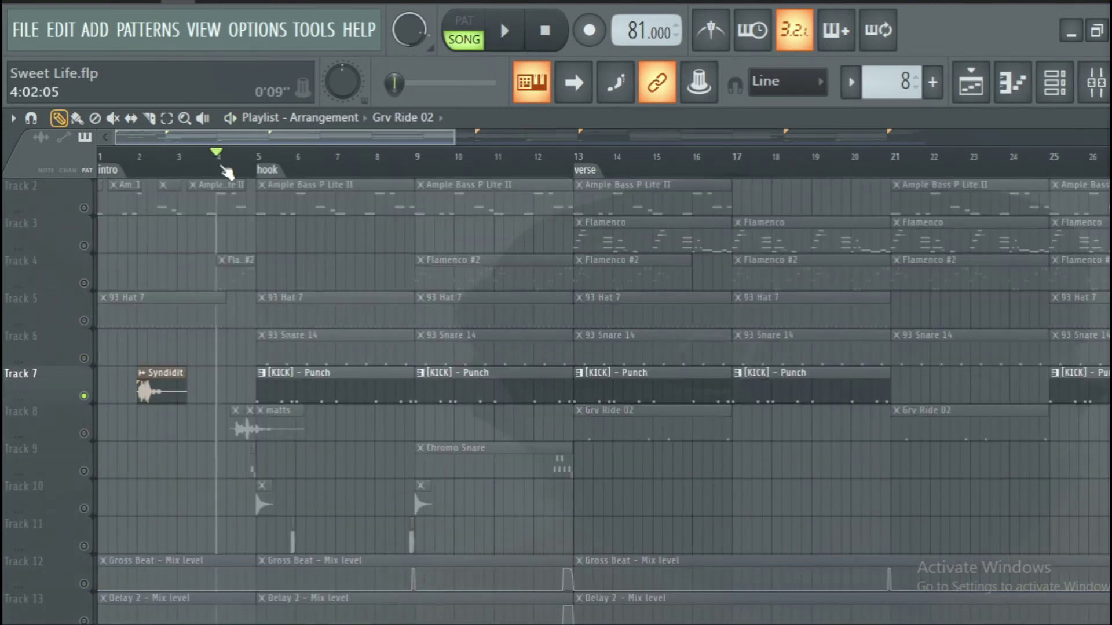
right_click(85, 424)
left_click(70, 428)
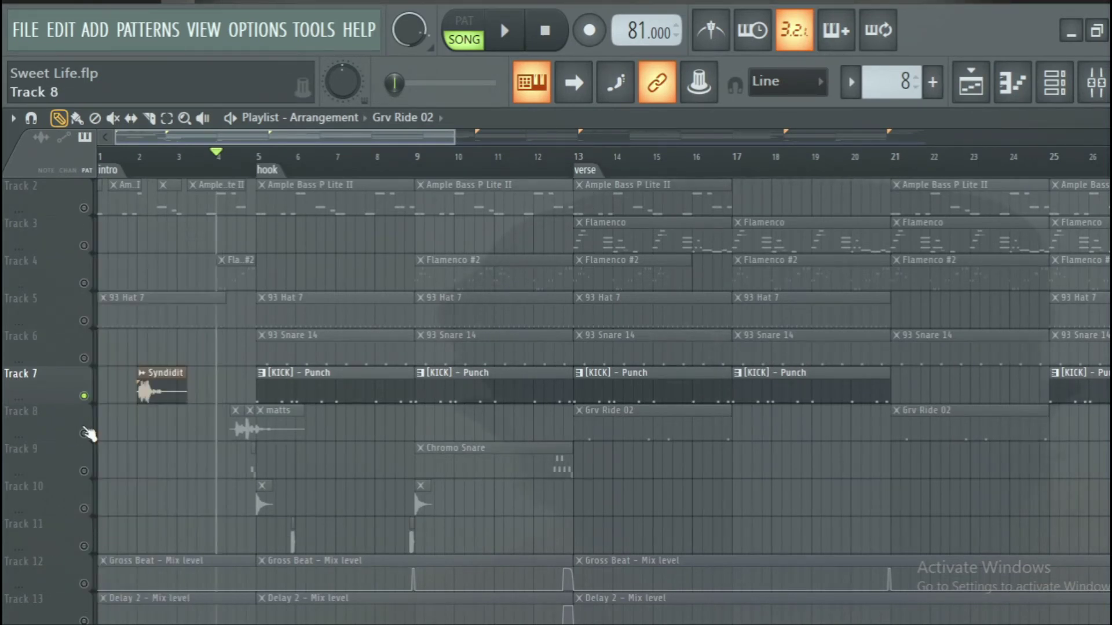
right_click(84, 432)
key("space")
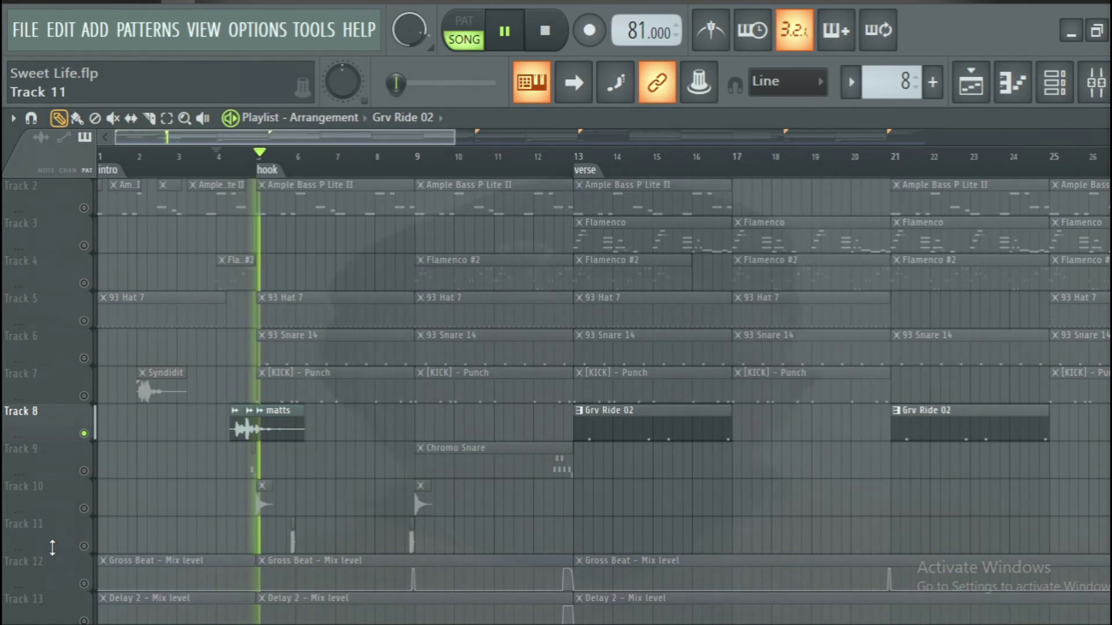
key("space")
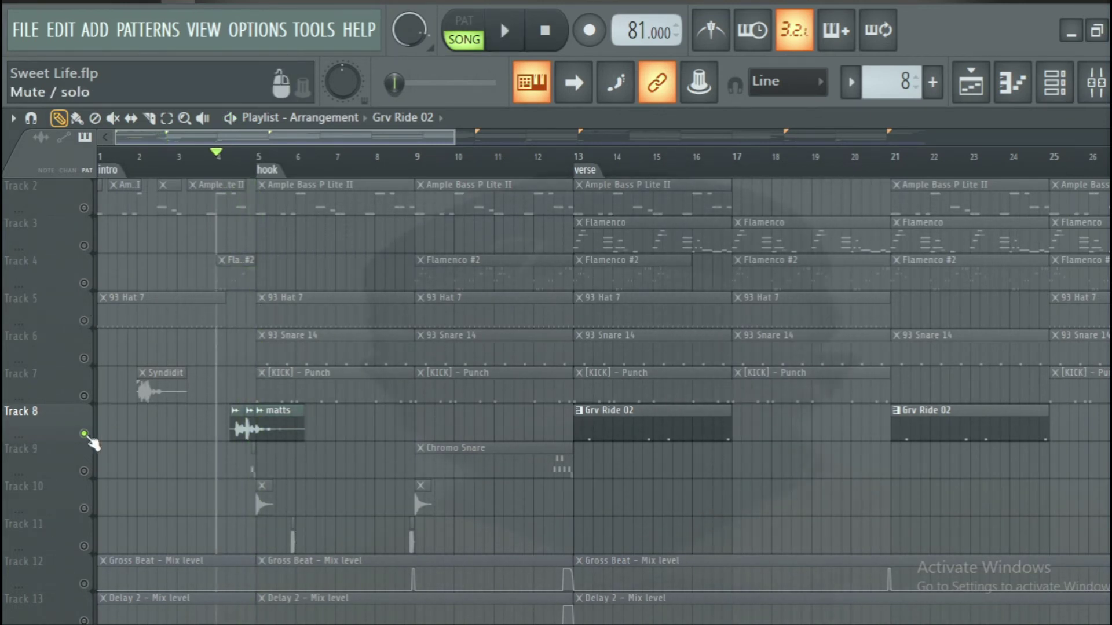
Turn all tracks back on and briefly play the full mix from bar 4.
right_click(85, 434)
key("space")
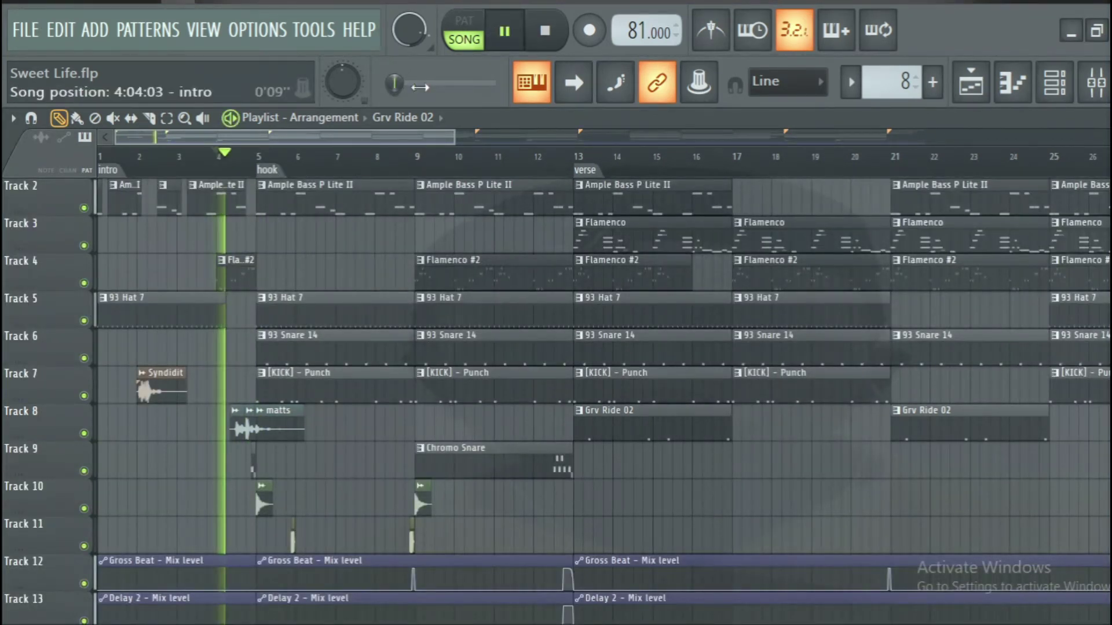
key("space")
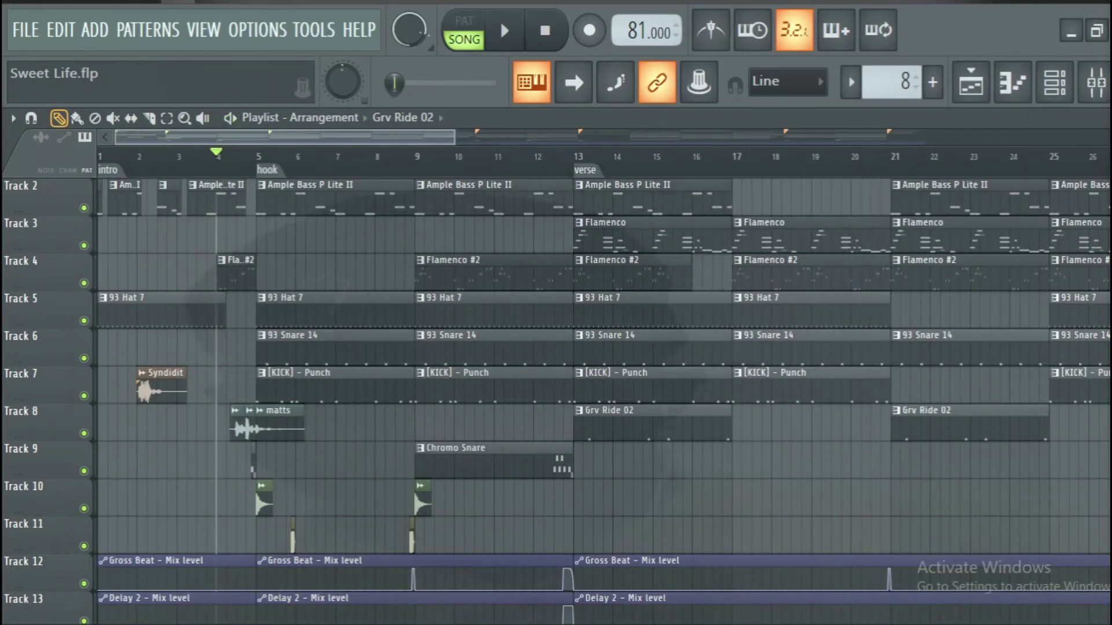
Play the full arrangement from the intro at bar 1 into the verse at bar 13, then stop playback.
key("space")
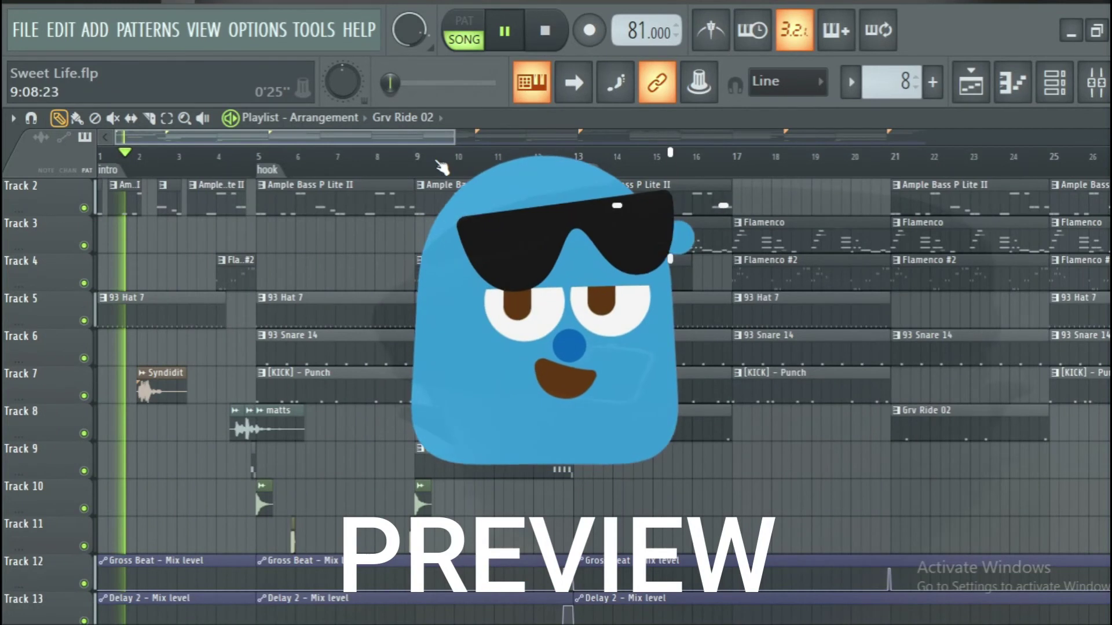
scroll(670, 209, "up", 1)
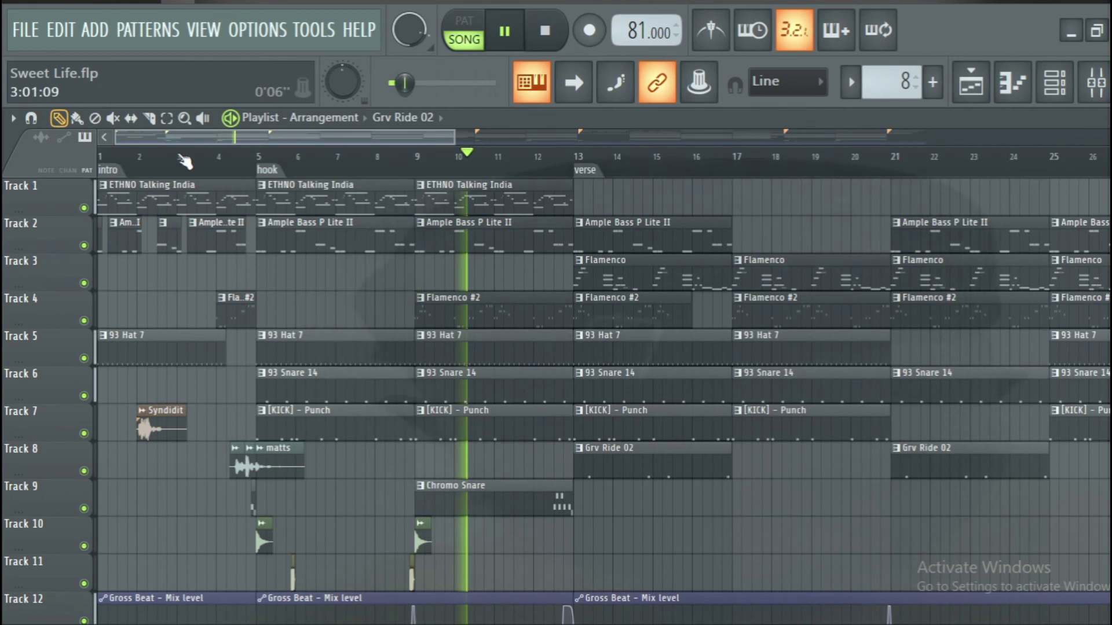
scroll(201, 141, "down", 3)
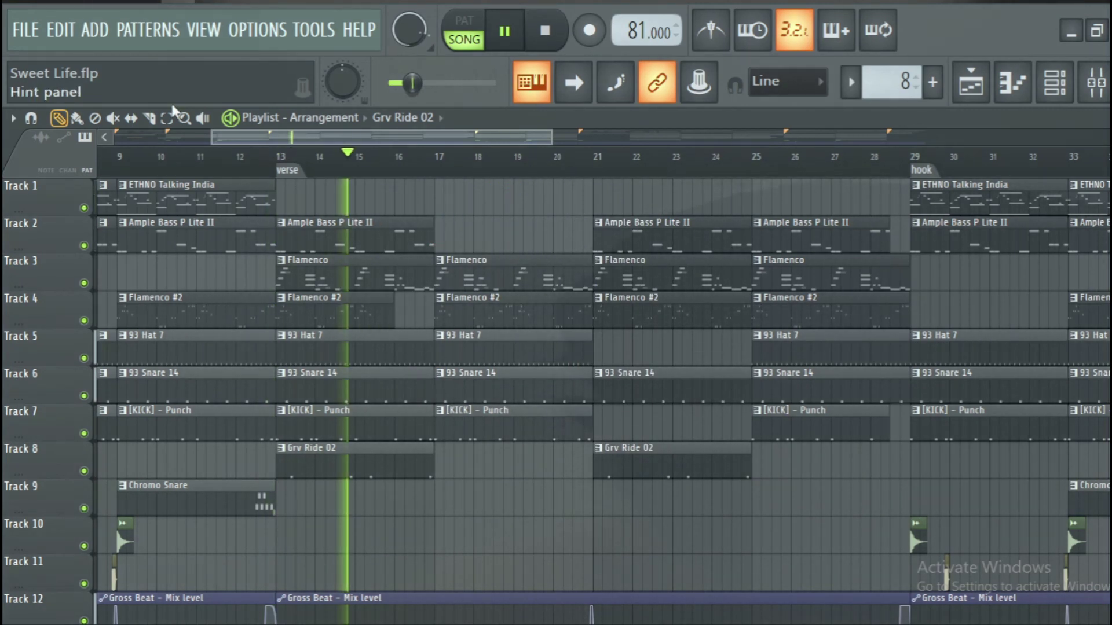
key("space")
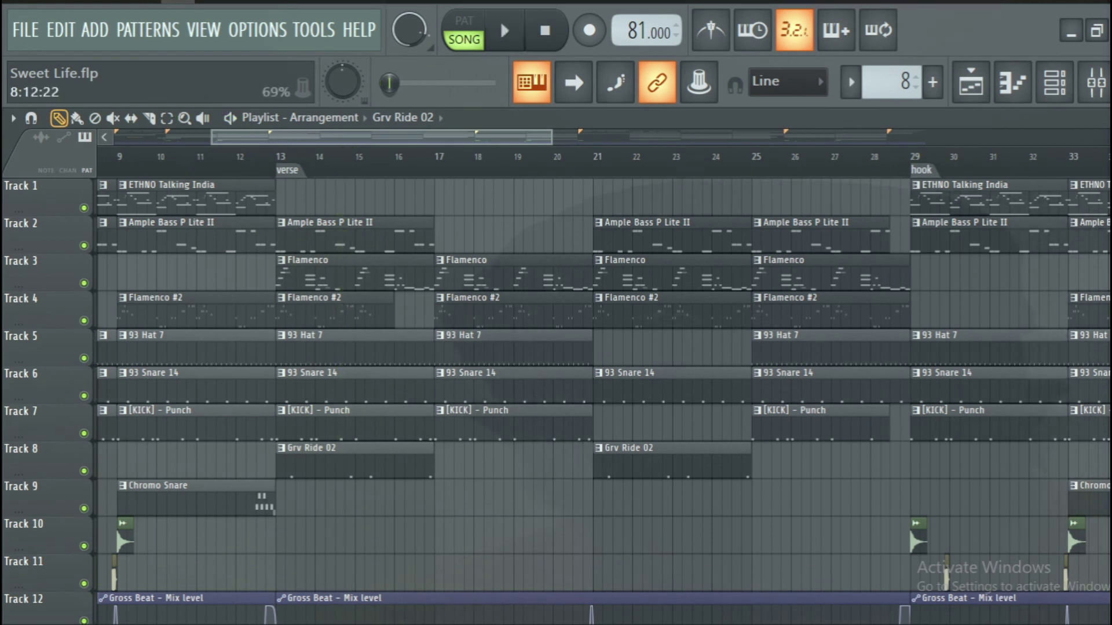